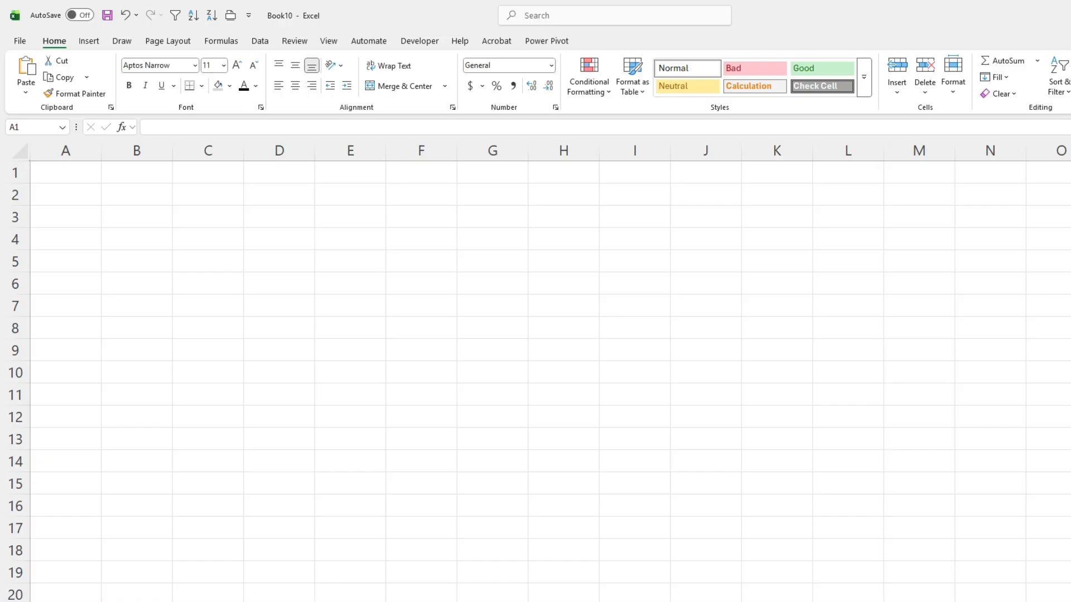
Label A1:A3 as Fixed Costs, Variable Cost (per unit) and Selling Price (per unit), and fit column A to its contents
{"action": "left_click", "coordinate": [93, 175]}
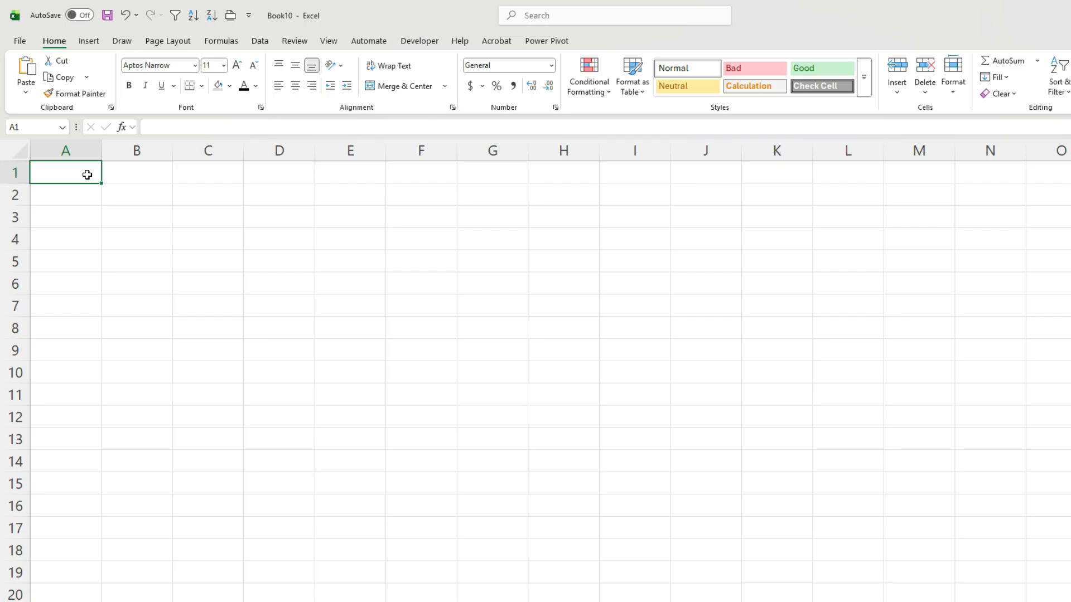
{"action": "type", "text": "Fixed Costs"}
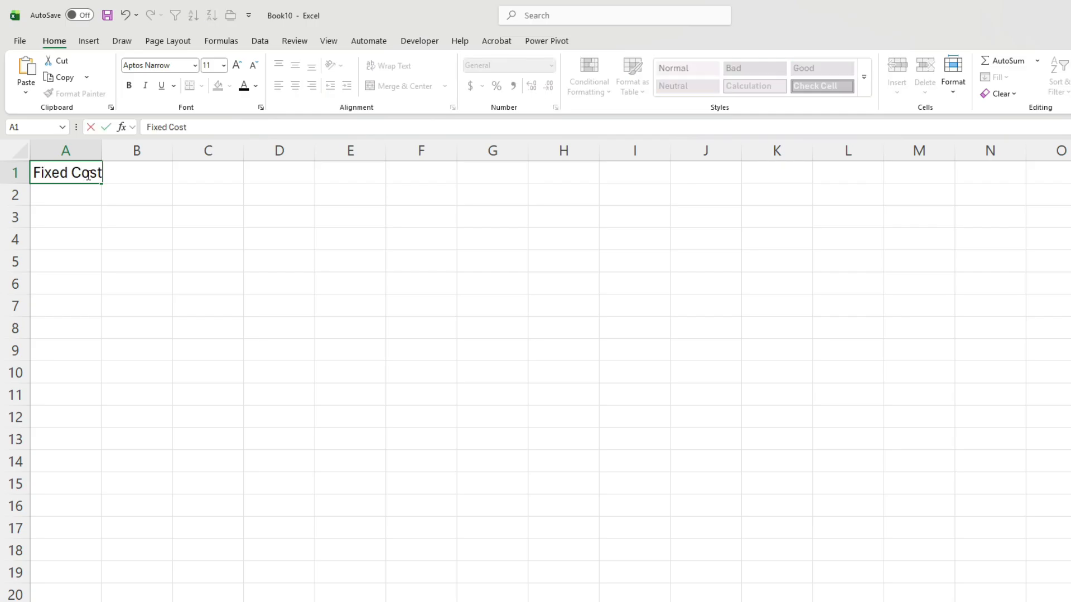
{"action": "key", "text": "Return"}
{"action": "type", "text": "Variable"}
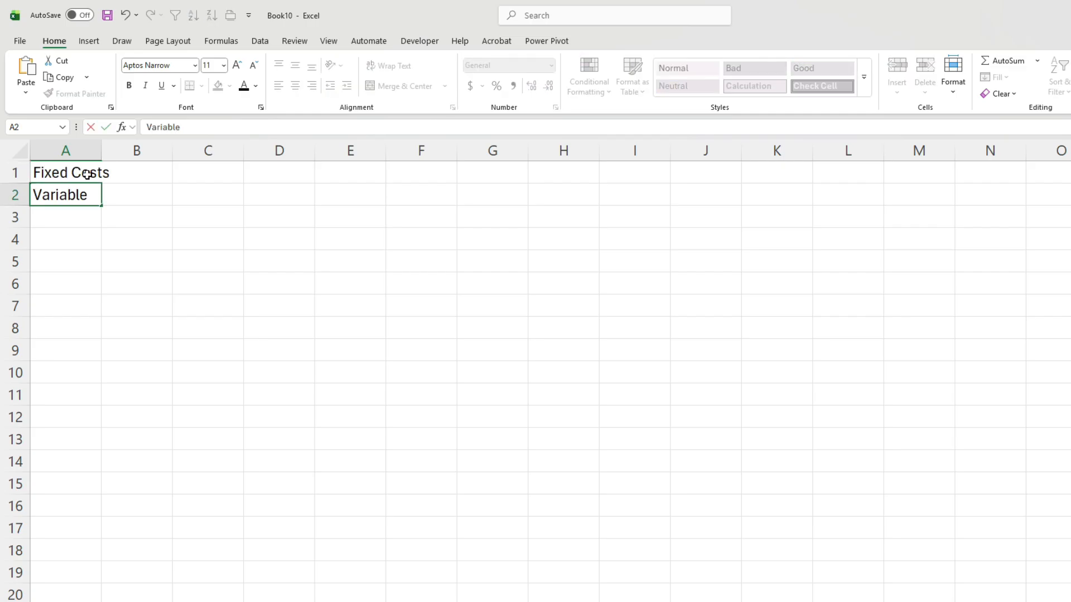
{"action": "type", "text": " Cost (per unit)"}
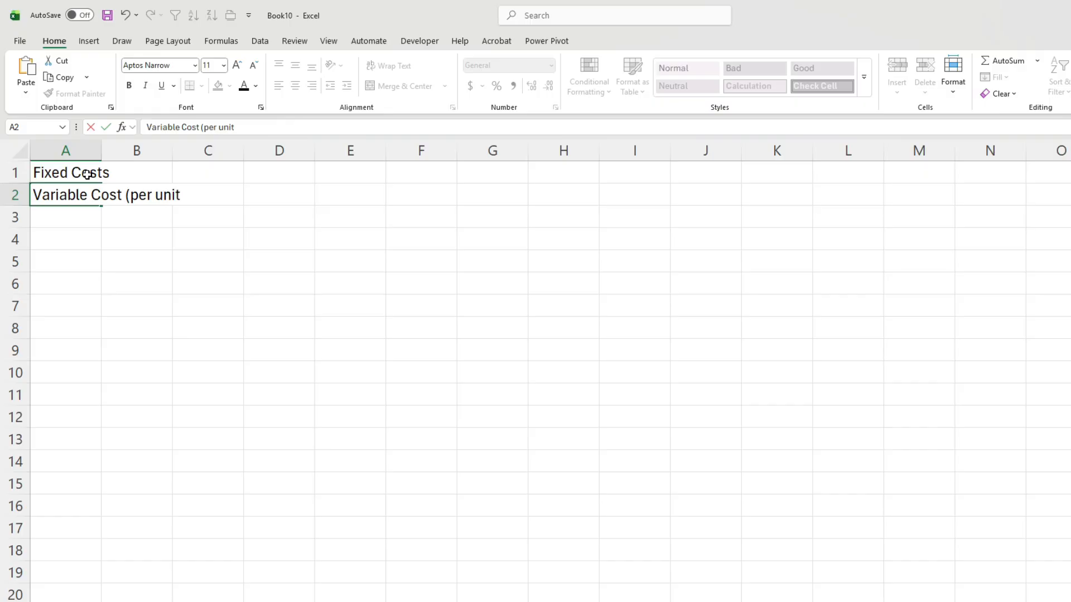
{"action": "key", "text": "Return"}
{"action": "type", "text": "Selling Price "}
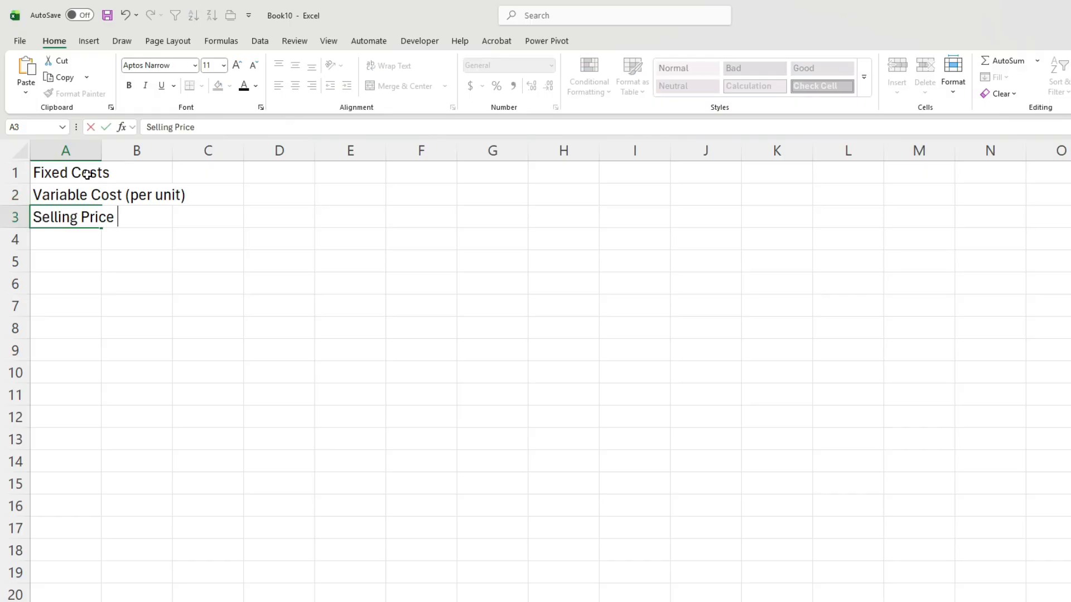
{"action": "type", "text": "(per unit)"}
{"action": "key", "text": "Return"}
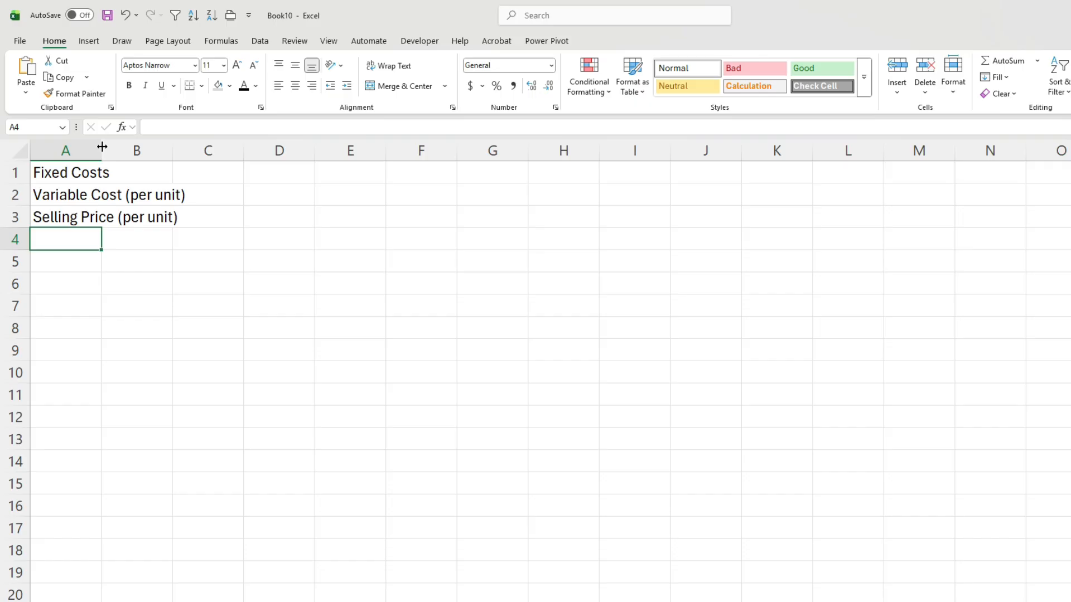
{"action": "double_click", "coordinate": [101, 149]}
Enter fixed costs of 5000 in B1 and format the cell as dollar accounting with no decimals
{"action": "left_click", "coordinate": [244, 175]}
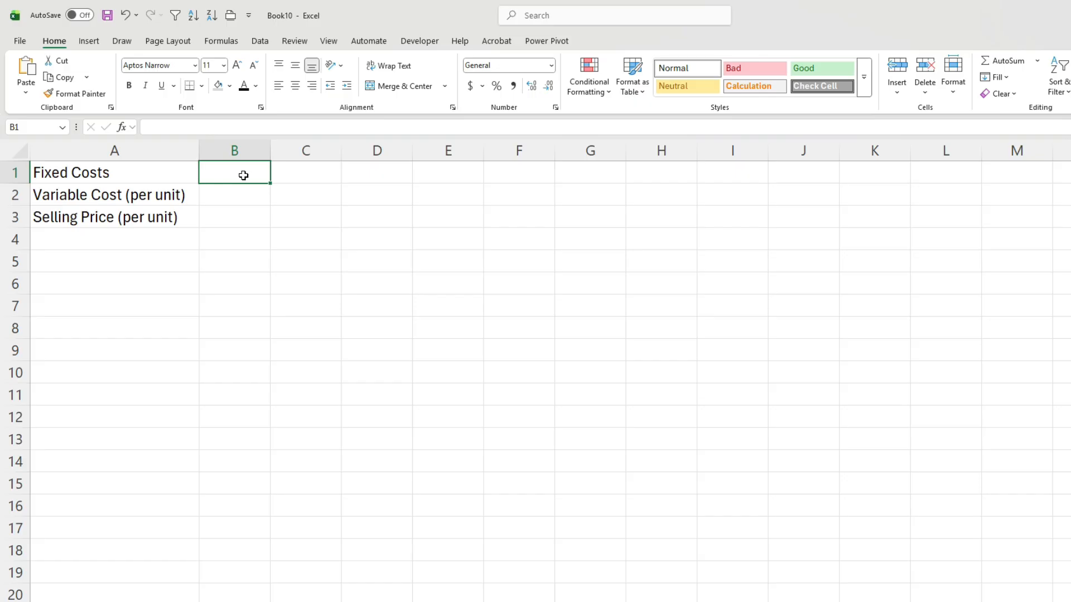
{"action": "type", "text": "5000"}
{"action": "key", "text": "ctrl+Return"}
{"action": "left_click", "coordinate": [470, 85]}
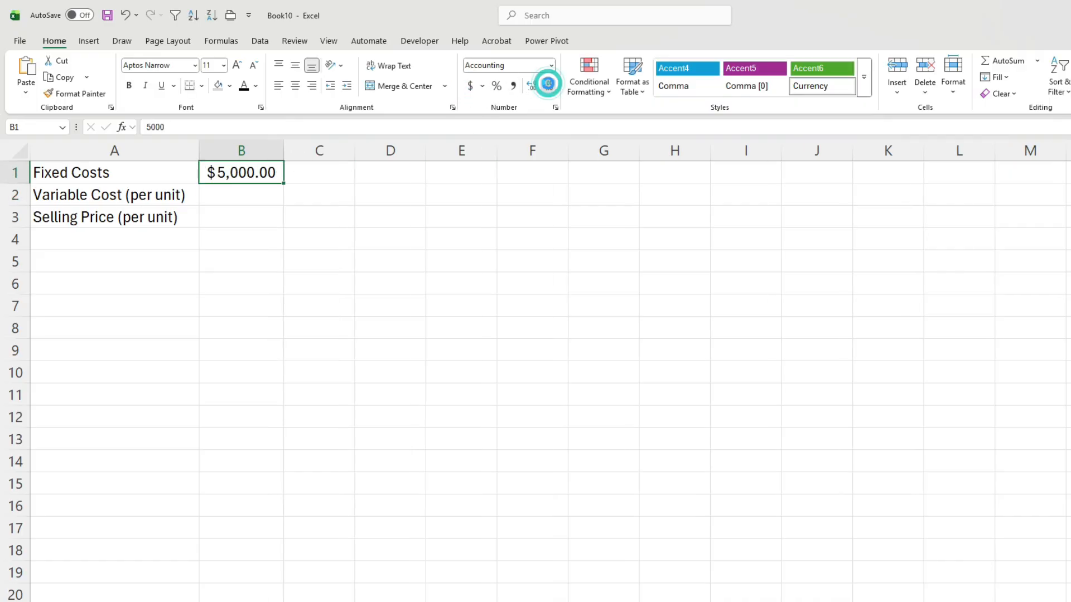
{"action": "left_click", "coordinate": [548, 85]}
{"action": "left_click", "coordinate": [548, 84]}
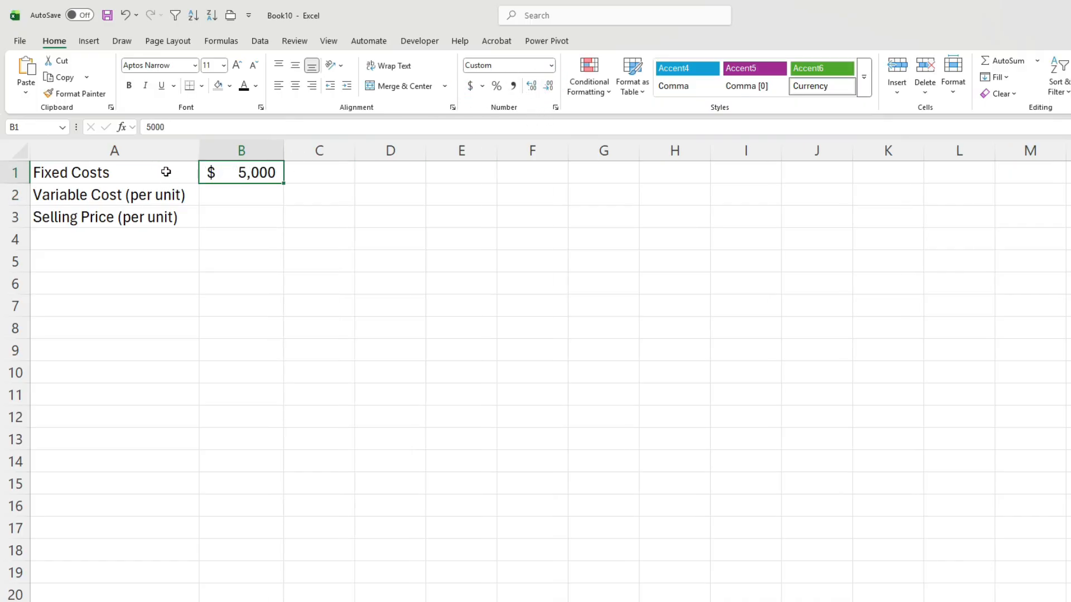
Apply all borders to the input range A1:B3
{"action": "left_click_drag", "start_coordinate": [166, 172], "coordinate": [228, 219]}
{"action": "left_click", "coordinate": [204, 85]}
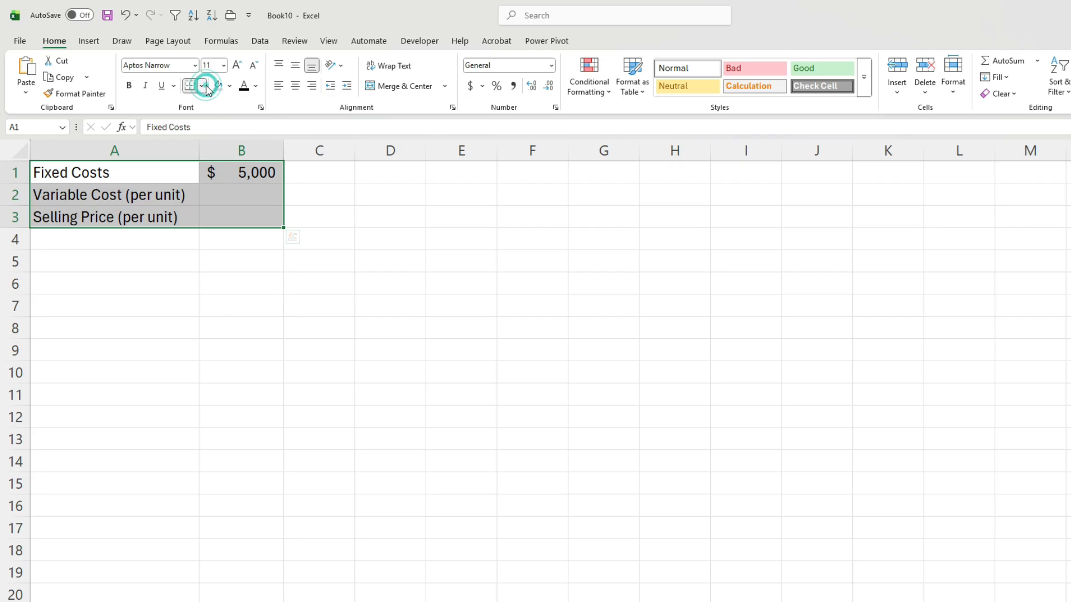
{"action": "left_click", "coordinate": [241, 212]}
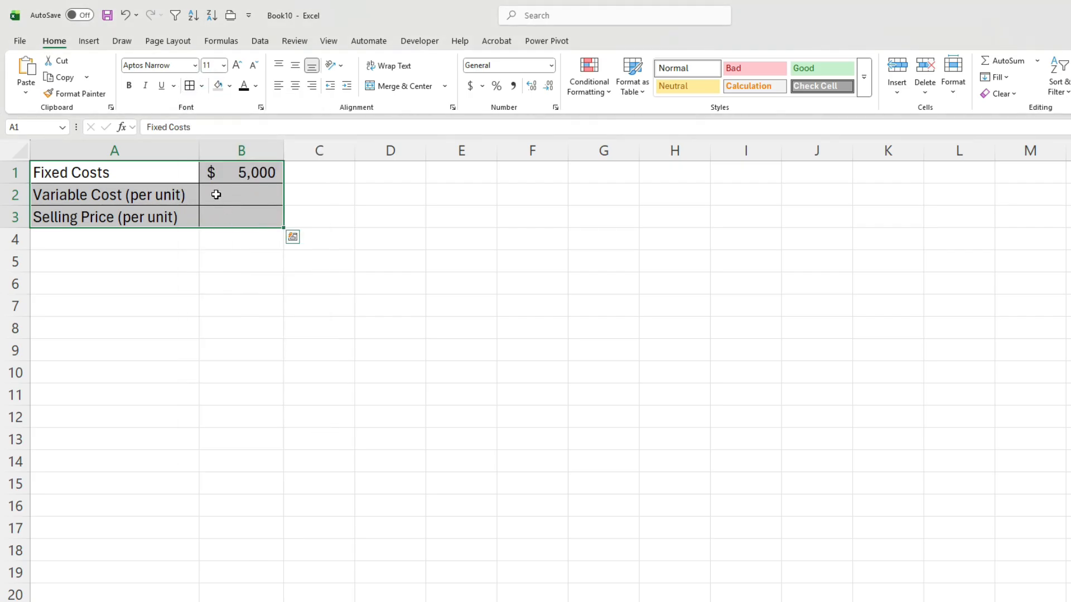
Enter a variable cost per unit of 10 in B2, formatted as dollar accounting with no decimals
{"action": "left_click", "coordinate": [217, 195]}
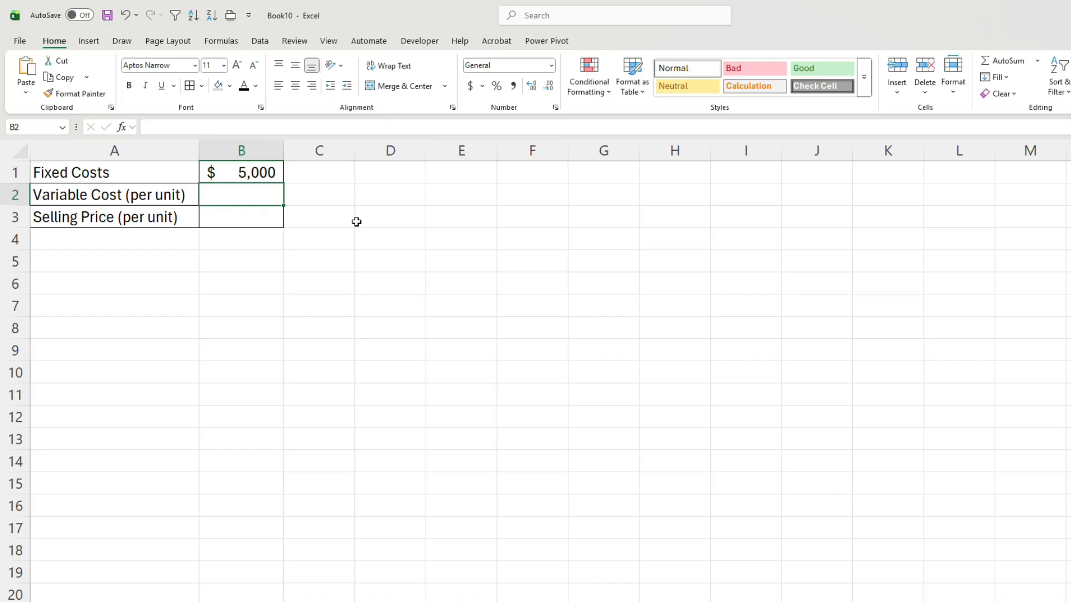
{"action": "type", "text": "10"}
{"action": "key", "text": "Return"}
{"action": "key", "text": "Up"}
{"action": "left_click", "coordinate": [470, 86]}
{"action": "left_click", "coordinate": [548, 85]}
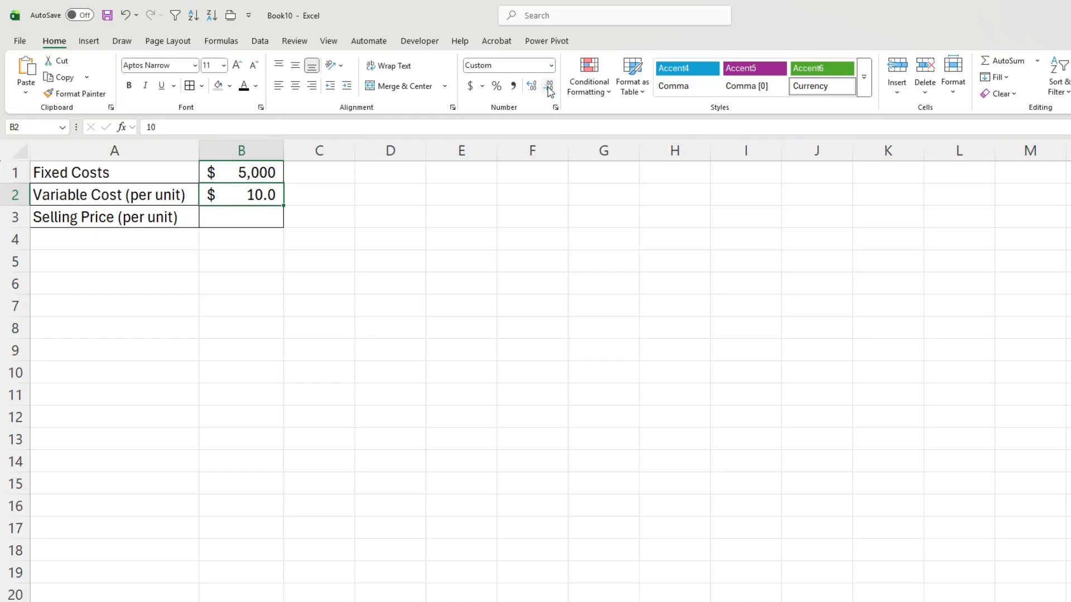
{"action": "left_click", "coordinate": [548, 85]}
Fill B2's formatting down to B3 and enter a selling price per unit of 25 there
{"action": "left_click", "coordinate": [262, 217]}
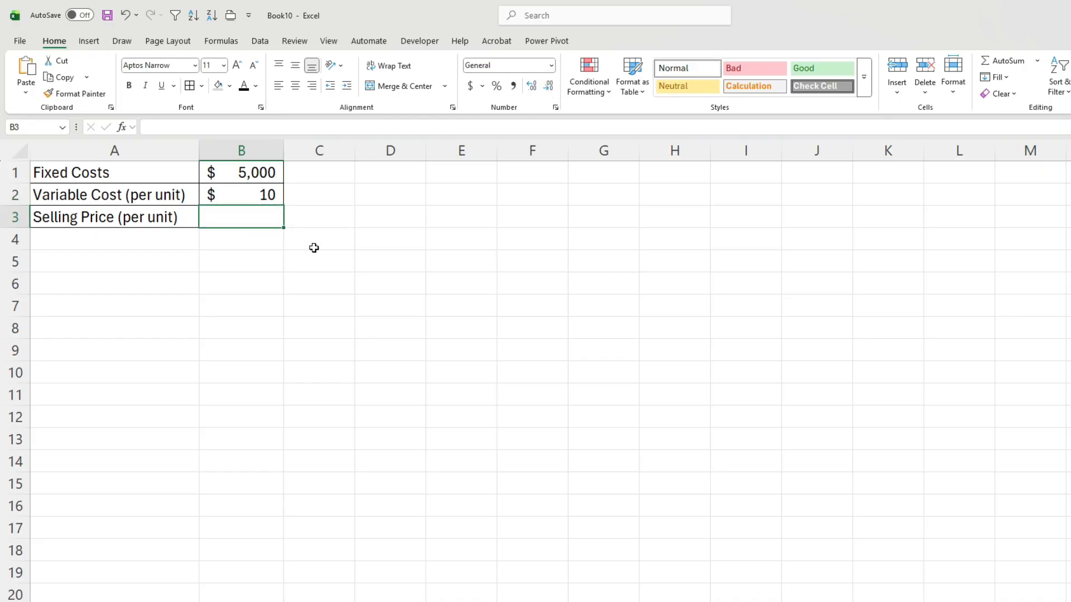
{"action": "key", "text": "ctrl+d"}
{"action": "type", "text": "25"}
{"action": "key", "text": "Return"}
{"action": "key", "text": "Up"}
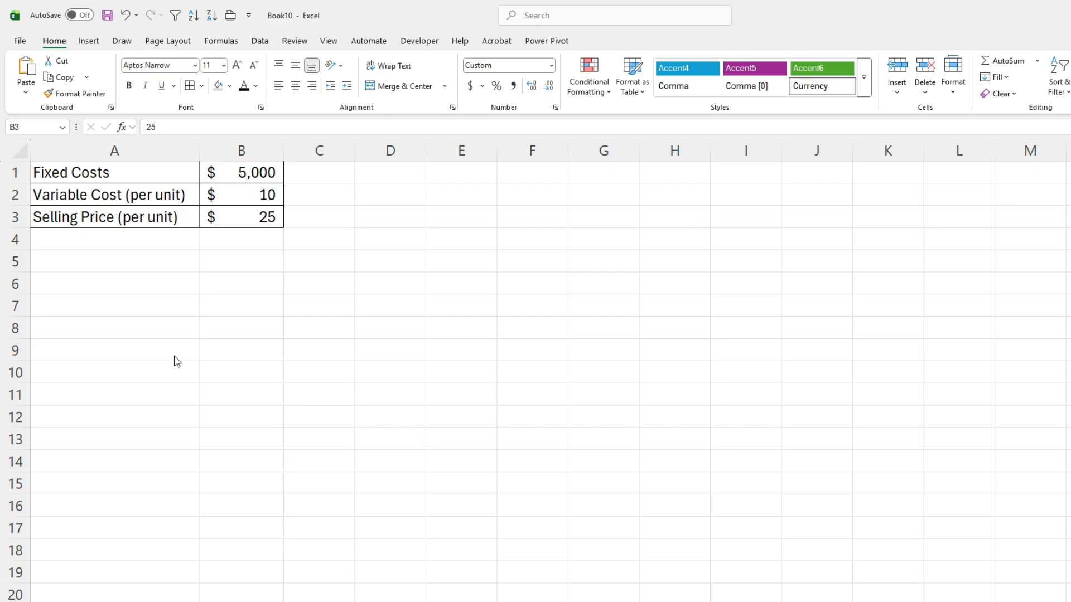
Label cell A5 as Break-Even Units
{"action": "left_click", "coordinate": [159, 261]}
{"action": "type", "text": "Brea"}
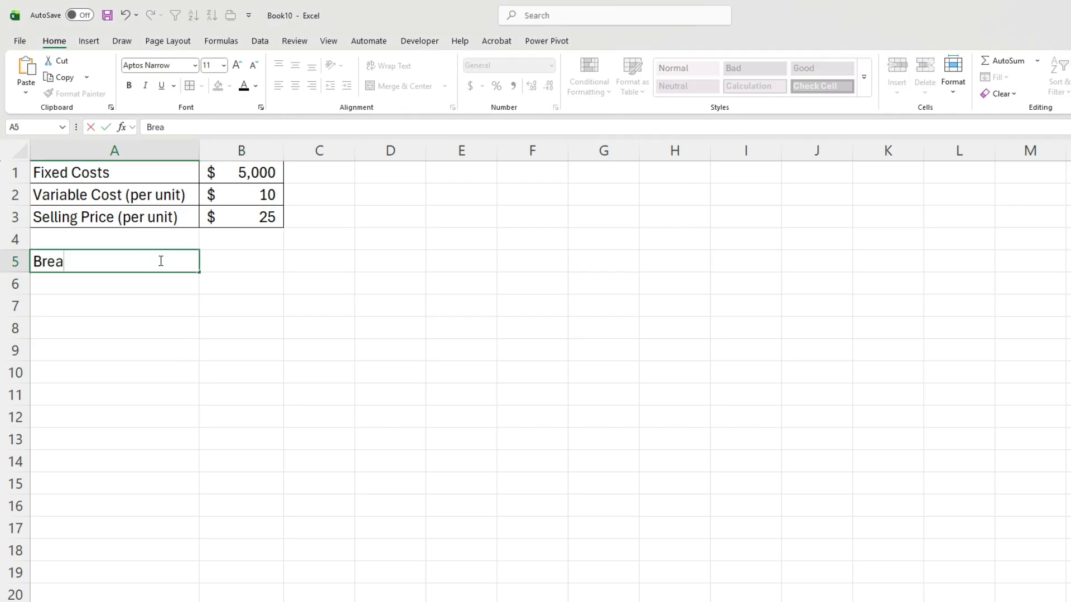
{"action": "type", "text": "k-Even Units"}
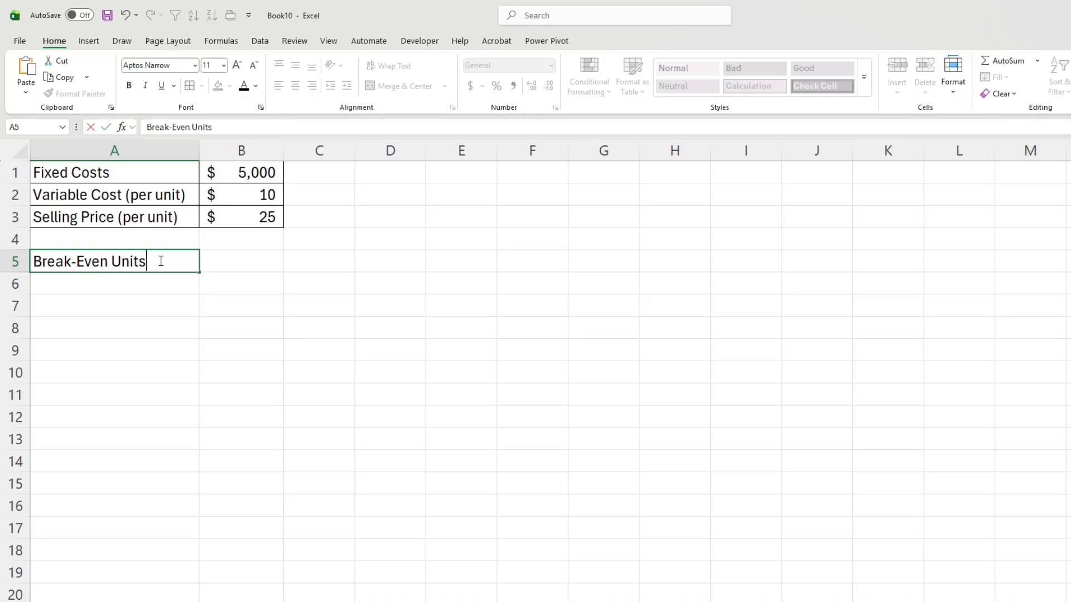
{"action": "key", "text": "Tab"}
Calculate the break-even units in B5 with the formula =B1/(B3-B2)
{"action": "type", "text": "="}
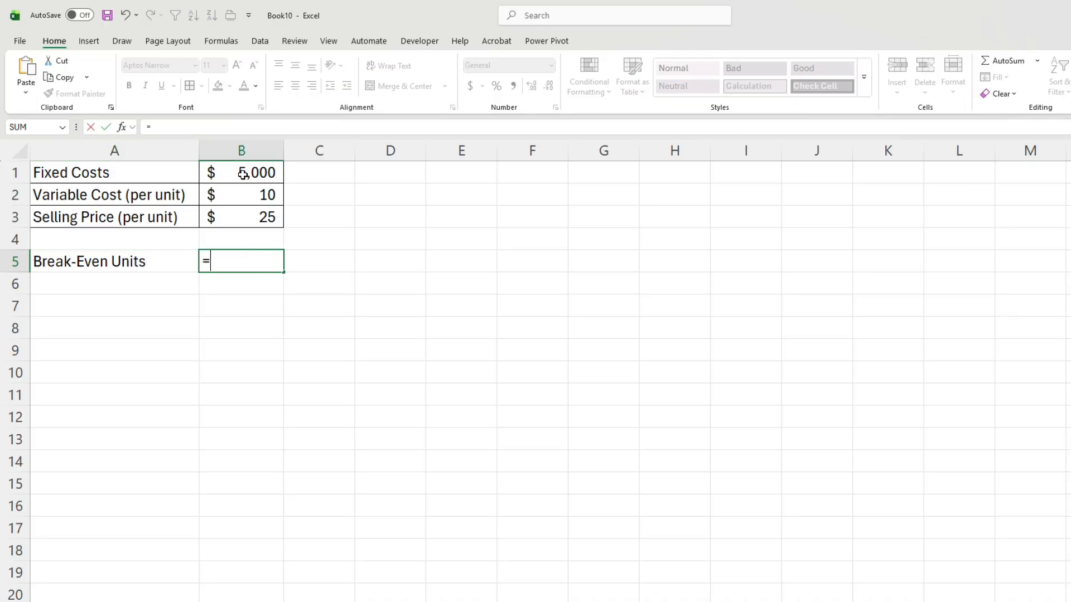
{"action": "left_click", "coordinate": [244, 174]}
{"action": "type", "text": "/("}
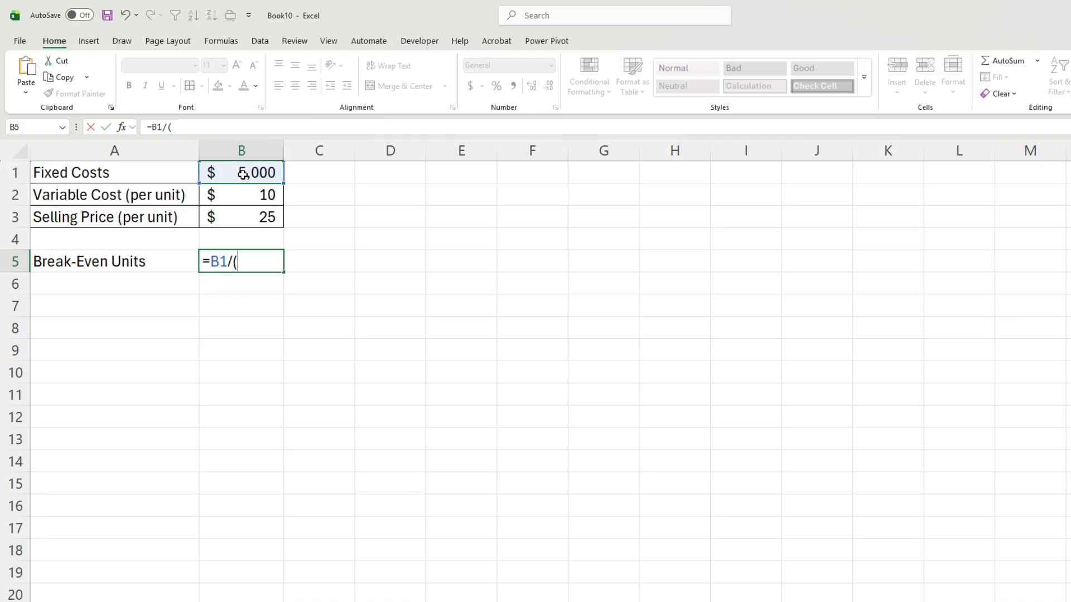
{"action": "left_click", "coordinate": [254, 220]}
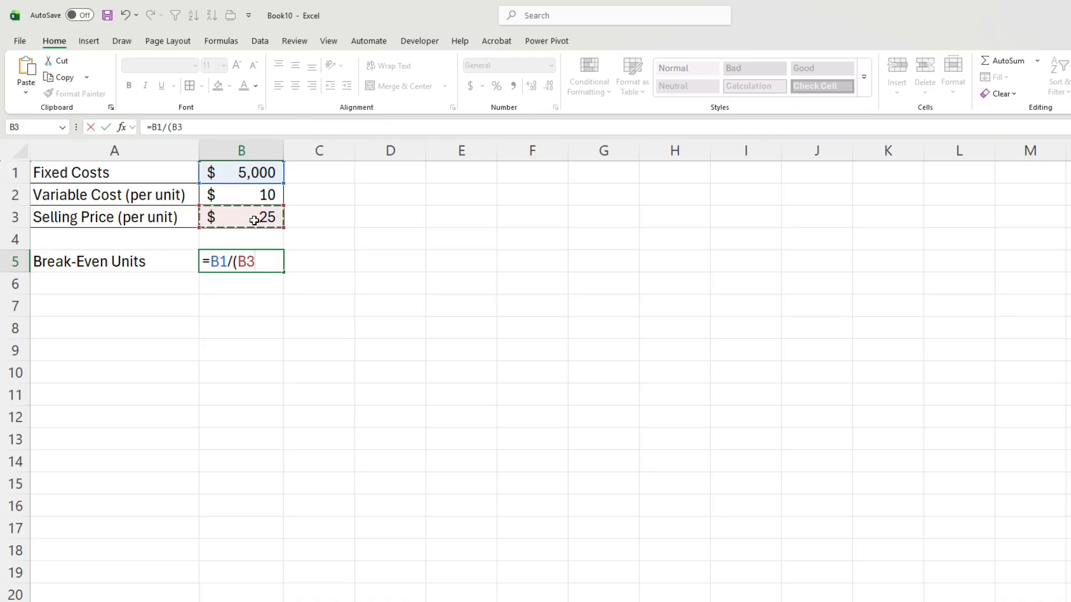
{"action": "type", "text": "-"}
{"action": "left_click", "coordinate": [260, 194]}
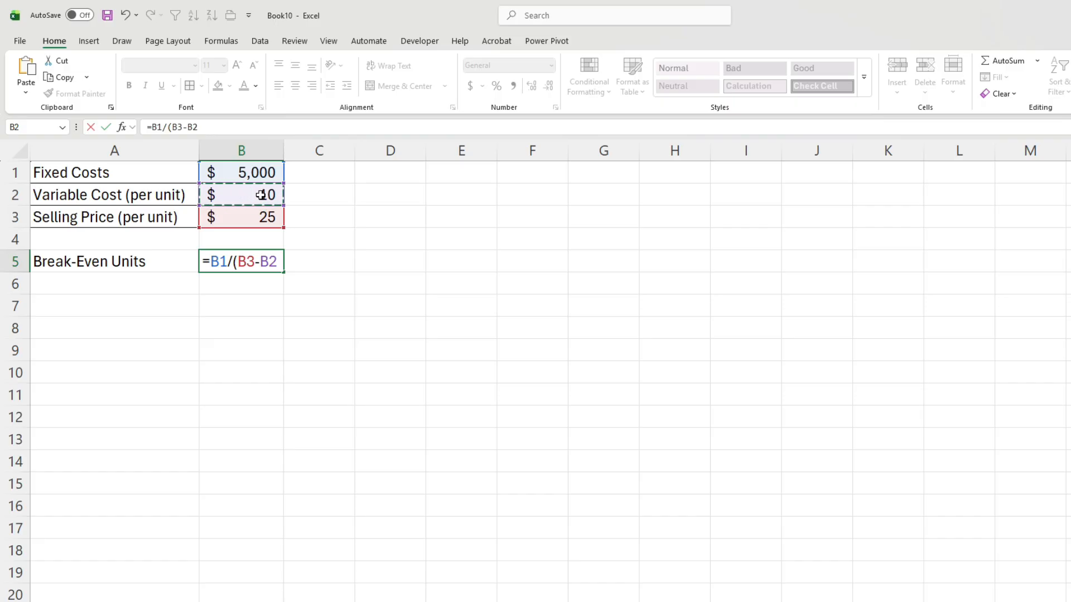
{"action": "type", "text": ")"}
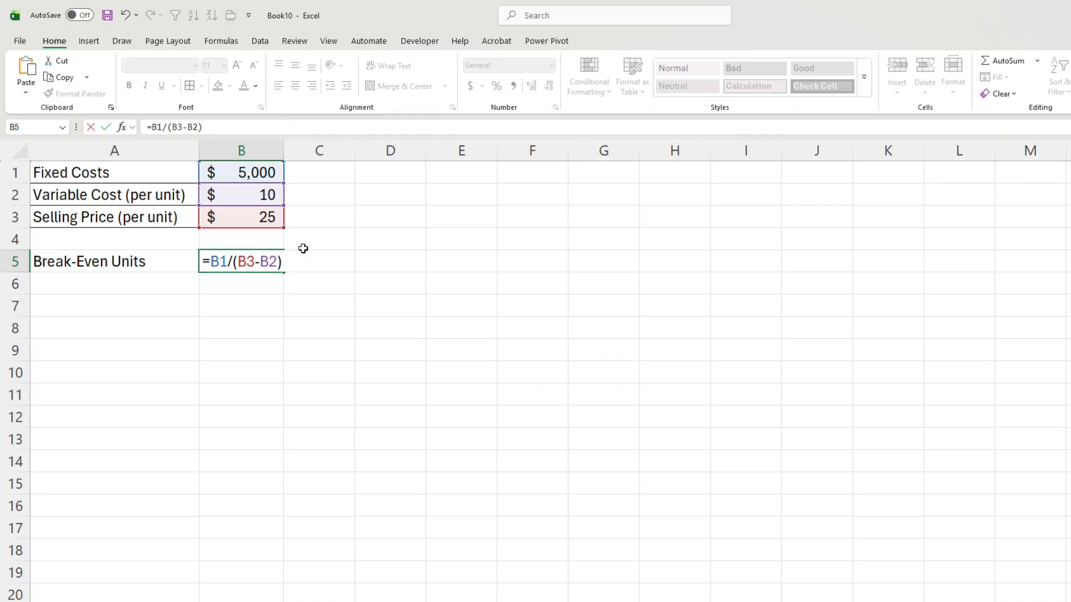
{"action": "key", "text": "Return"}
{"action": "key", "text": "Up"}
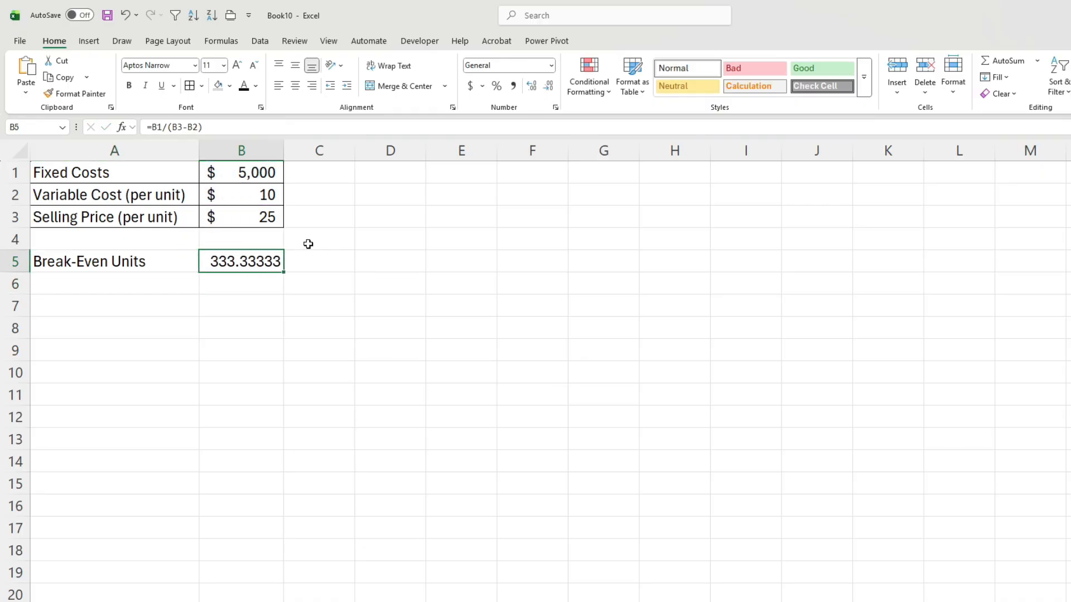
Wrap the break-even formula in B5 in ROUNDUP with 0 digits, making it =ROUNDUP(B1/(B3-B2),0)
{"action": "left_click", "coordinate": [152, 127]}
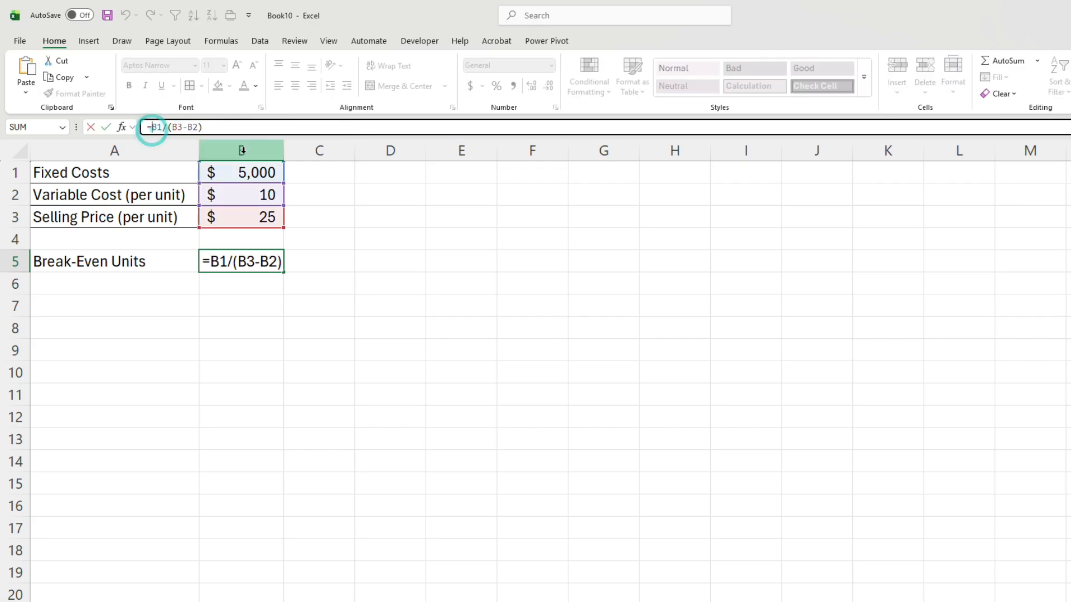
{"action": "type", "text": "roundup("}
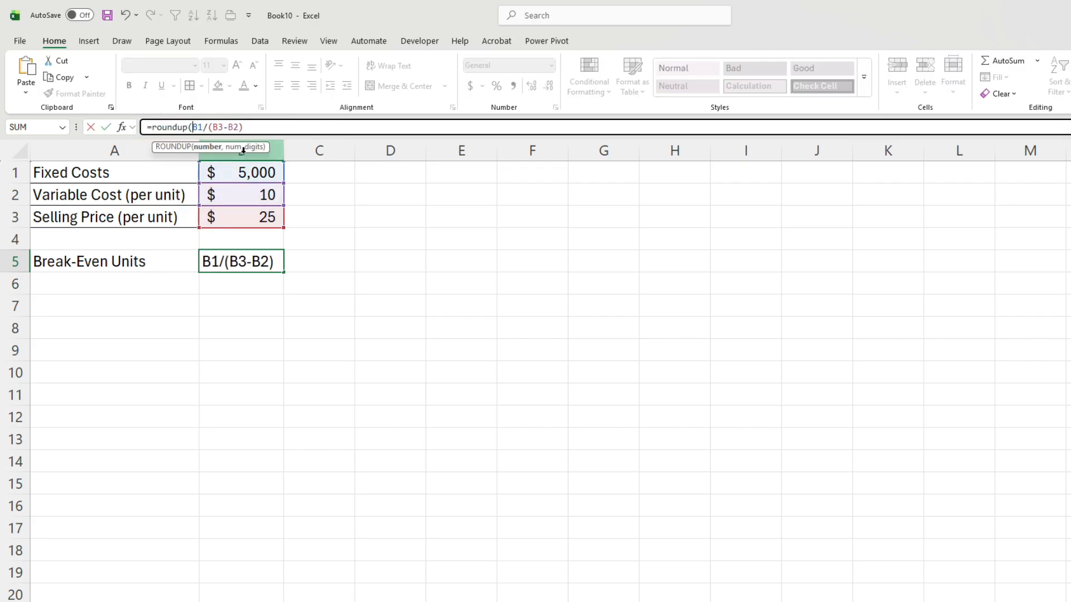
{"action": "type", "text": ",0)"}
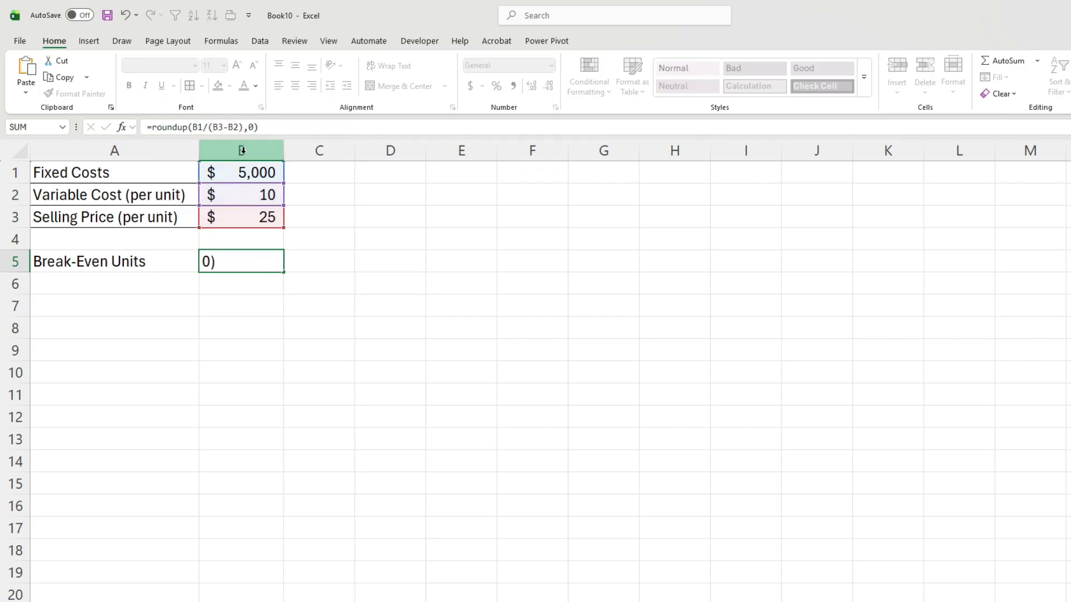
{"action": "key", "text": "ctrl+Return"}
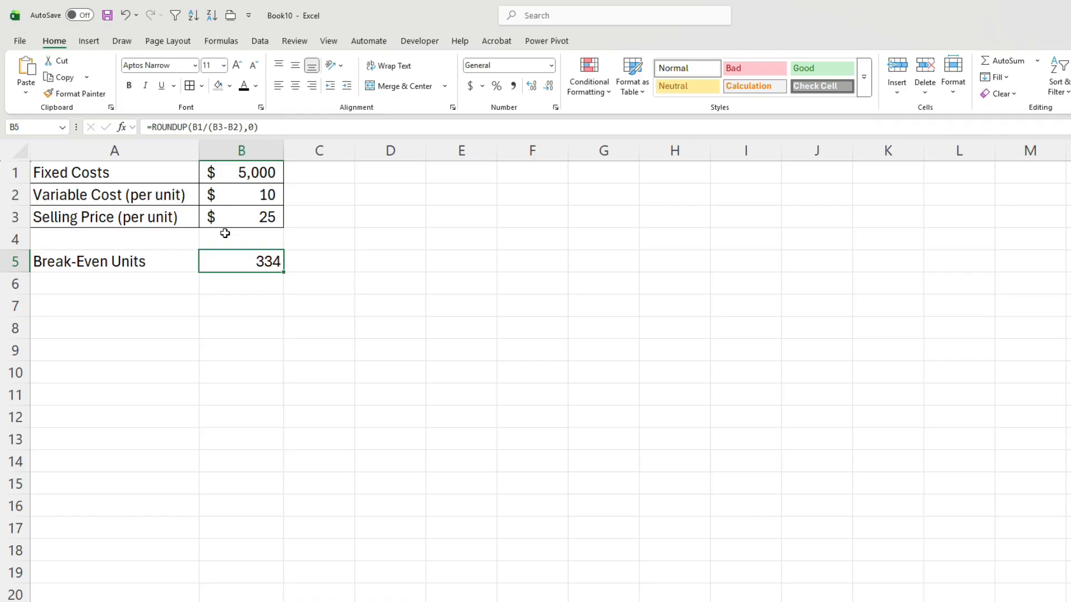
{"action": "left_click", "coordinate": [159, 281]}
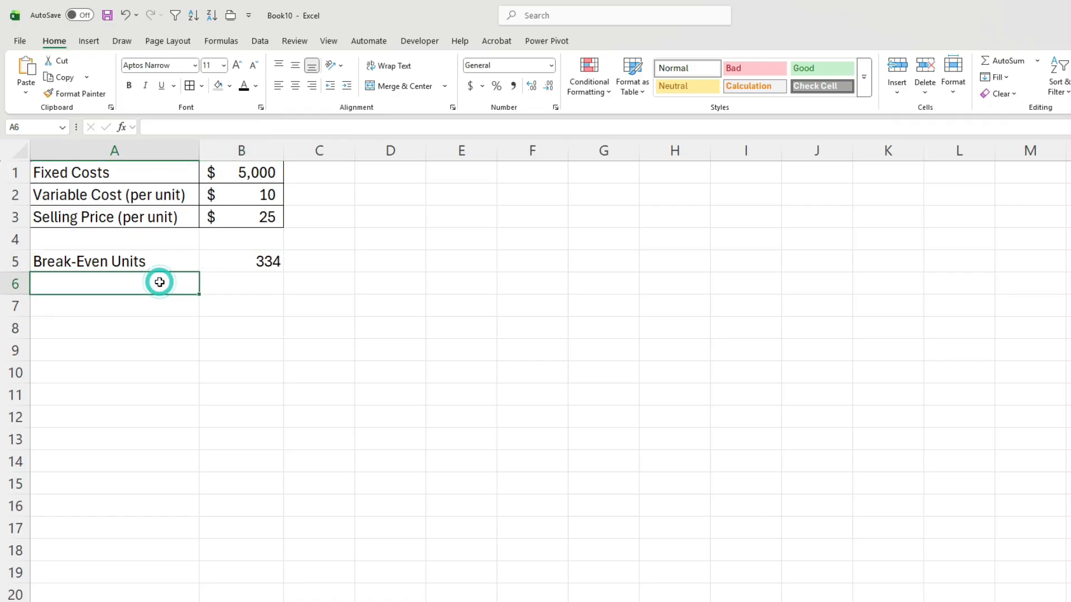
{"action": "type", "text": "Total Cost"}
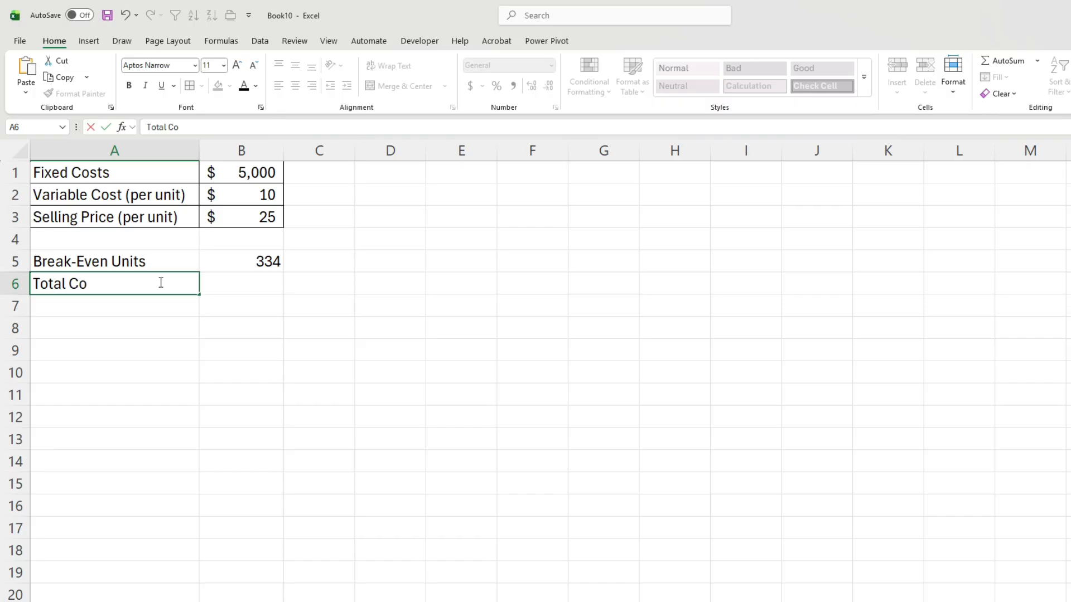
{"action": "key", "text": "Return"}
{"action": "type", "text": "Total R"}
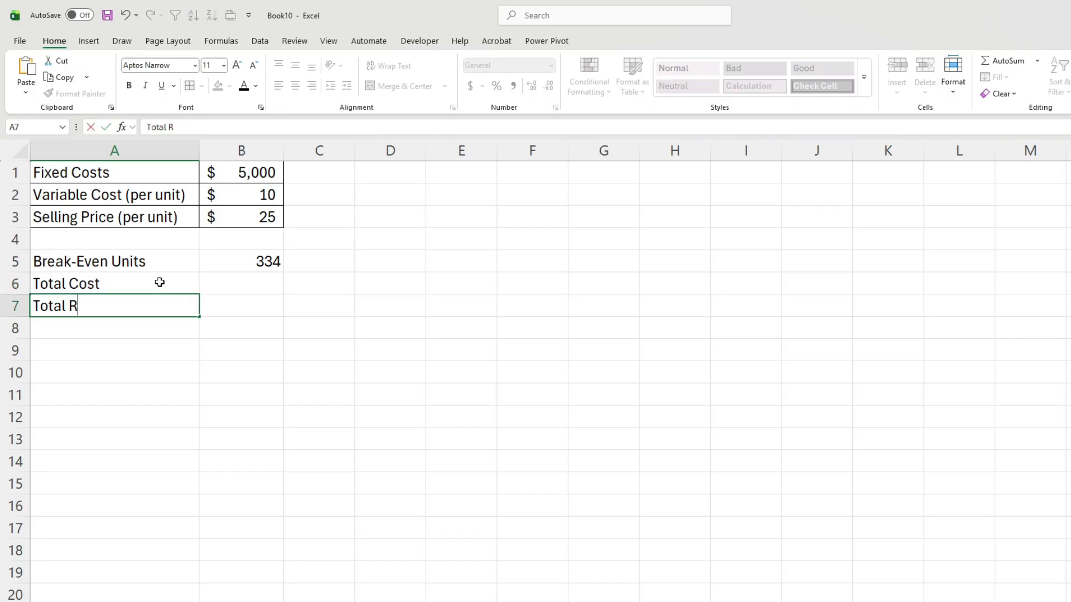
{"action": "key", "text": "Escape"}
{"action": "key", "text": "Up"}
Label A6:A8 as Total Revenue, Total Variable Cost and Total Fixed Cost, and select B6 beside the revenue label
{"action": "type", "text": "Total Revenue"}
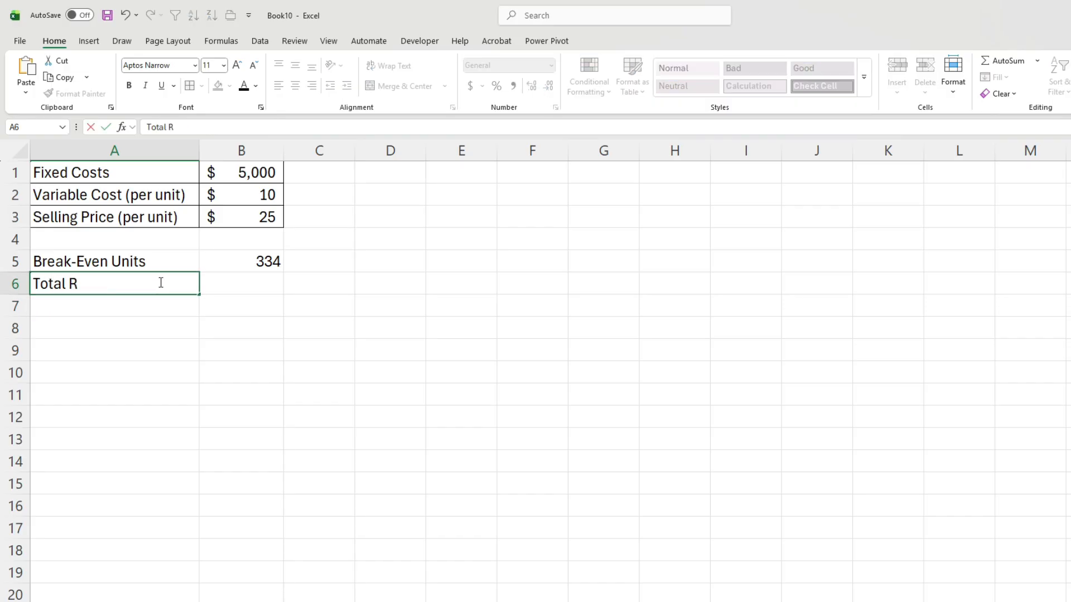
{"action": "key", "text": "Return"}
{"action": "type", "text": "Total "}
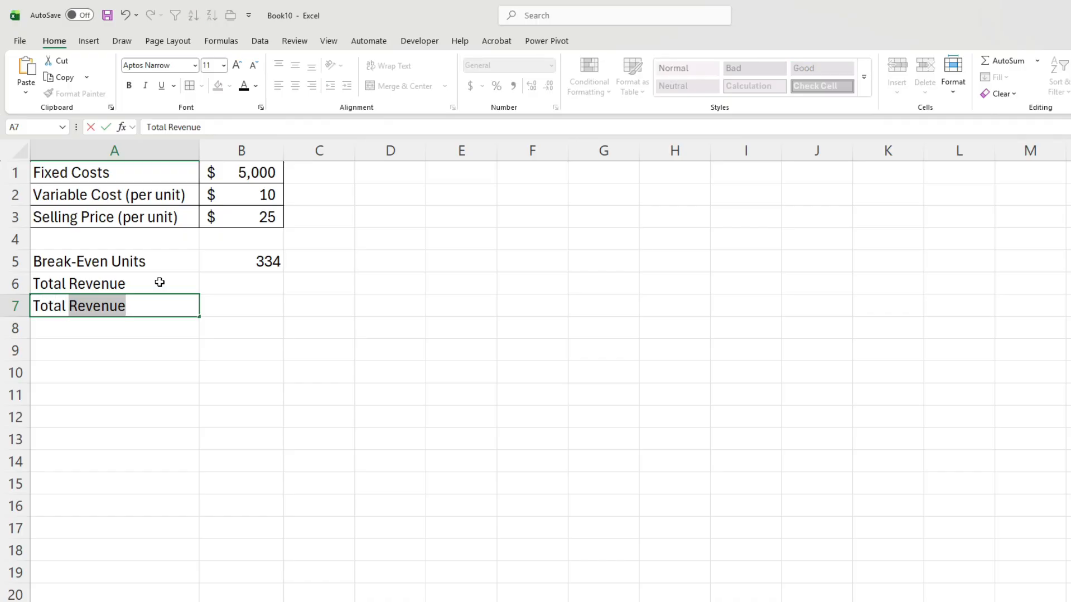
{"action": "type", "text": "Variable Cost"}
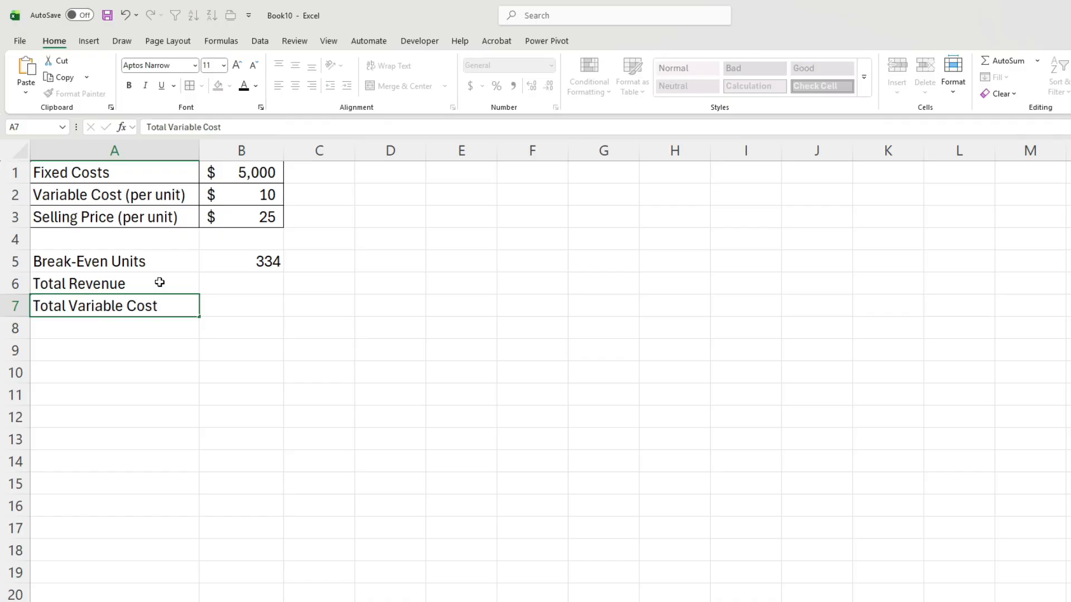
{"action": "key", "text": "Return"}
{"action": "type", "text": "Total Fixed Cost"}
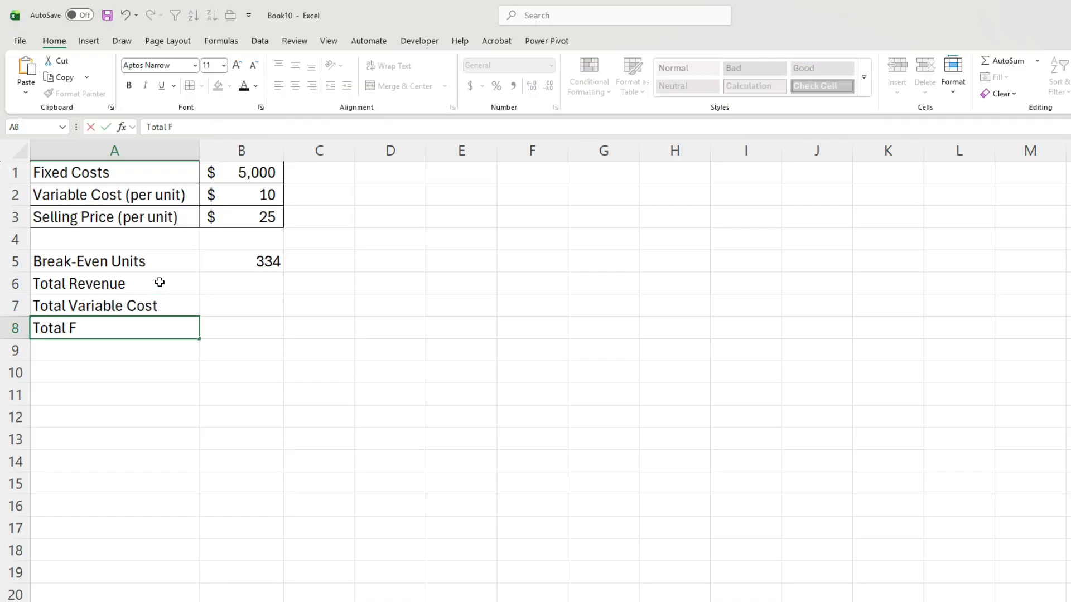
{"action": "key", "text": "Tab"}
{"action": "key", "text": "Up"}
{"action": "key", "text": "Up"}
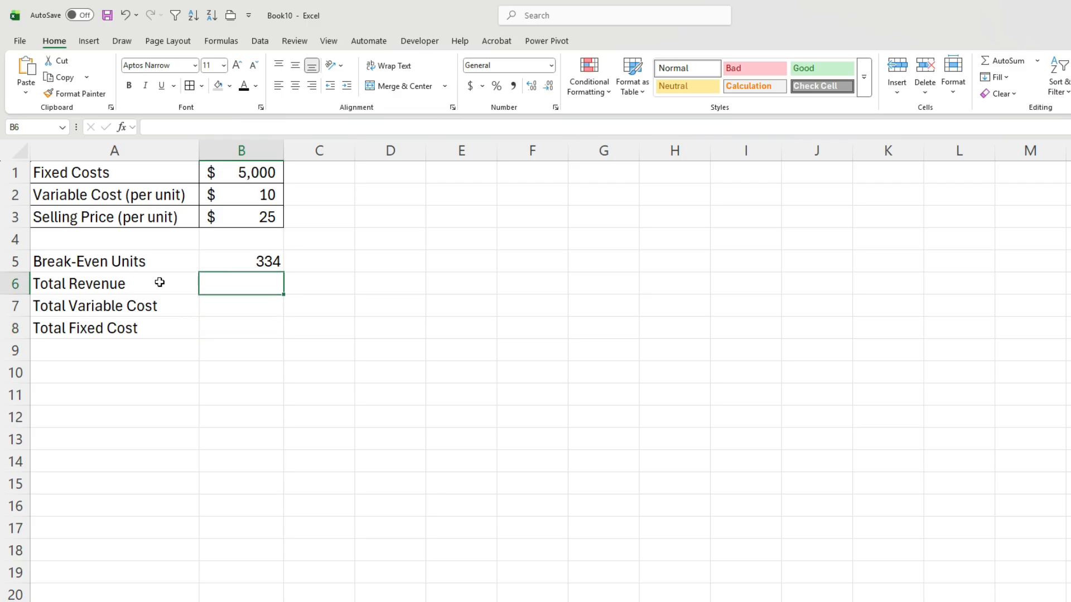
Calculate total revenue in B6 as break-even units times selling price with the formula =B5*B3
{"action": "type", "text": "="}
{"action": "left_click", "coordinate": [266, 257]}
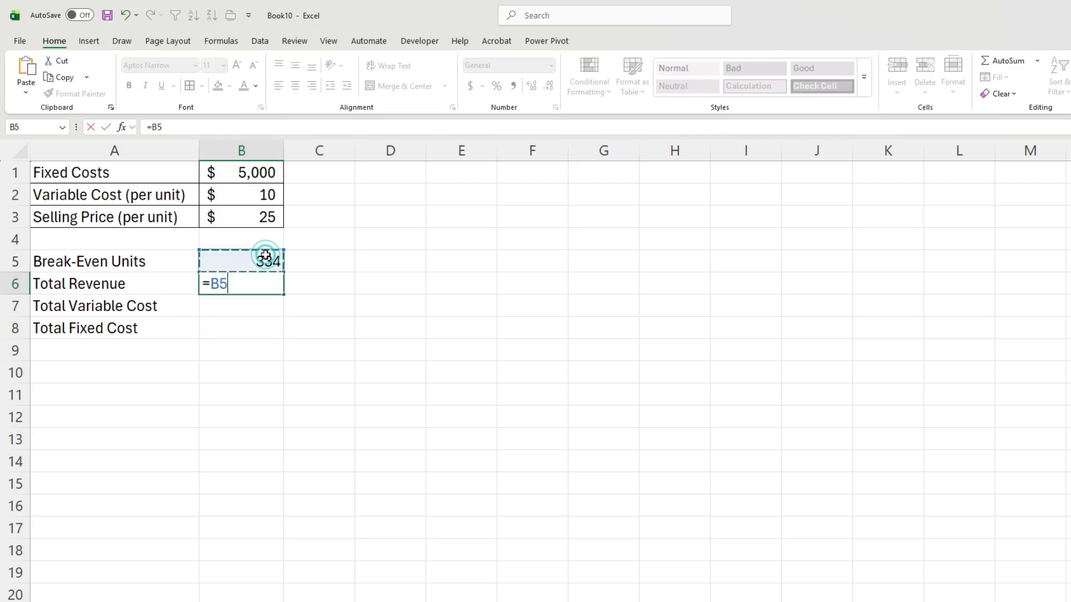
{"action": "type", "text": "*"}
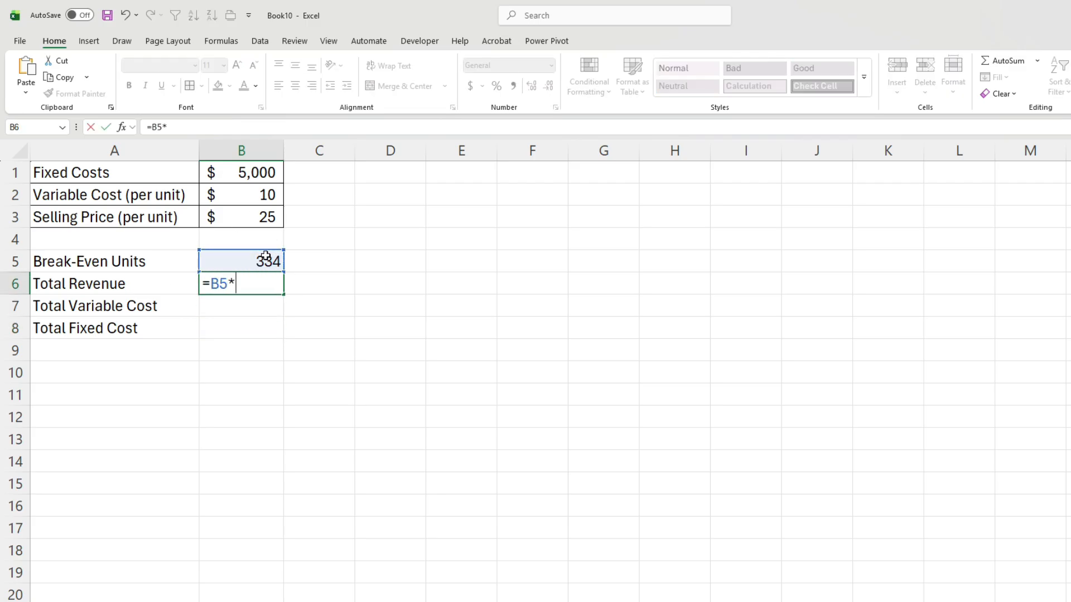
{"action": "left_click", "coordinate": [277, 218]}
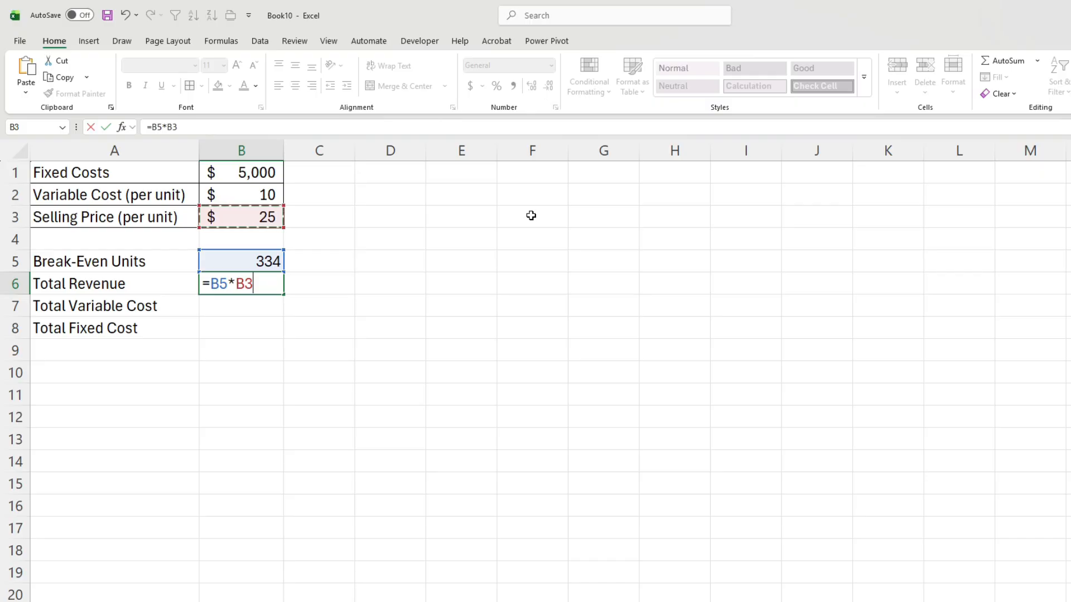
{"action": "key", "text": "Return"}
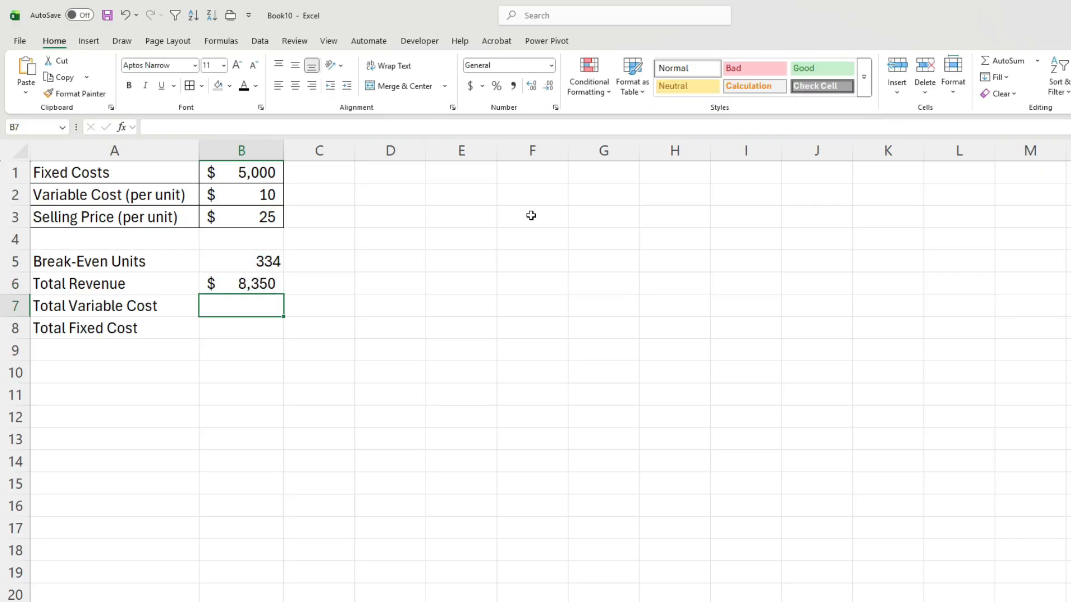
Calculate total variable cost in B7 as break-even units times variable cost with the formula =B5*B2
{"action": "type", "text": "="}
{"action": "key", "text": "Up"}
{"action": "key", "text": "Up"}
{"action": "type", "text": "*"}
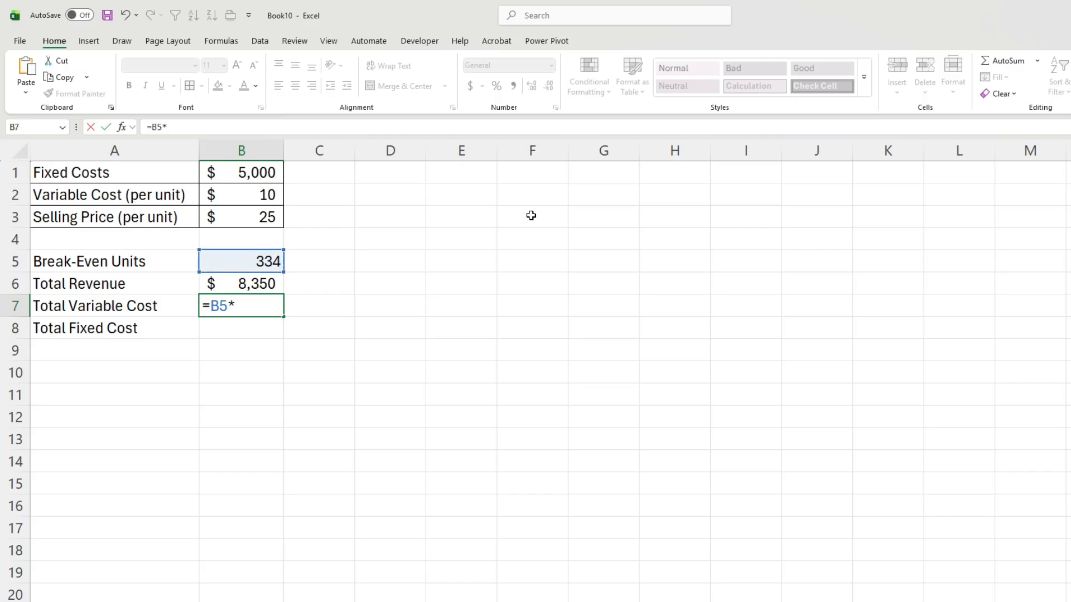
{"action": "left_click", "coordinate": [260, 192]}
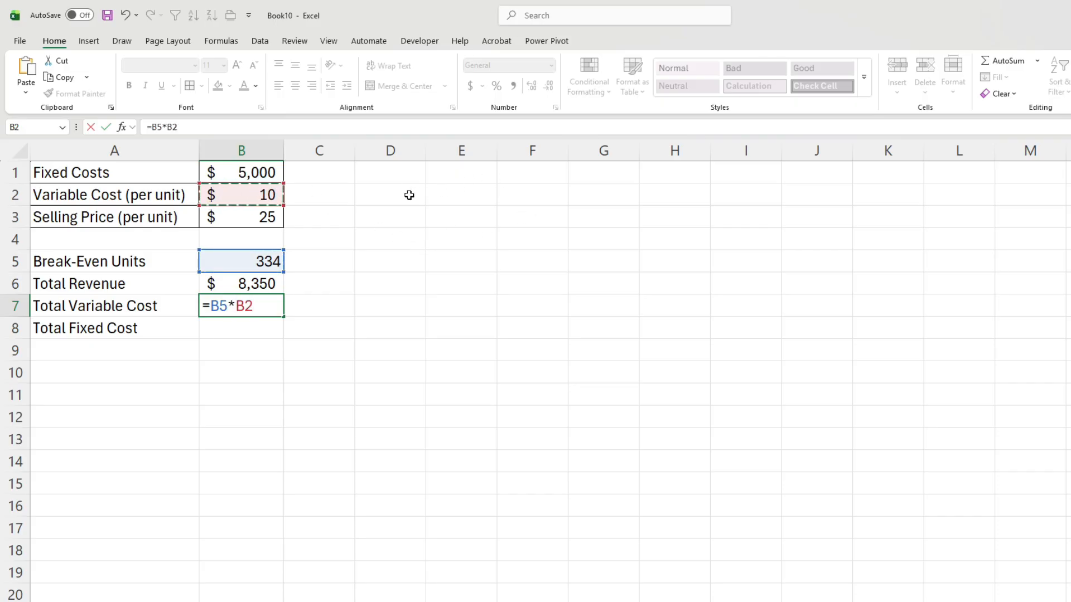
{"action": "key", "text": "Return"}
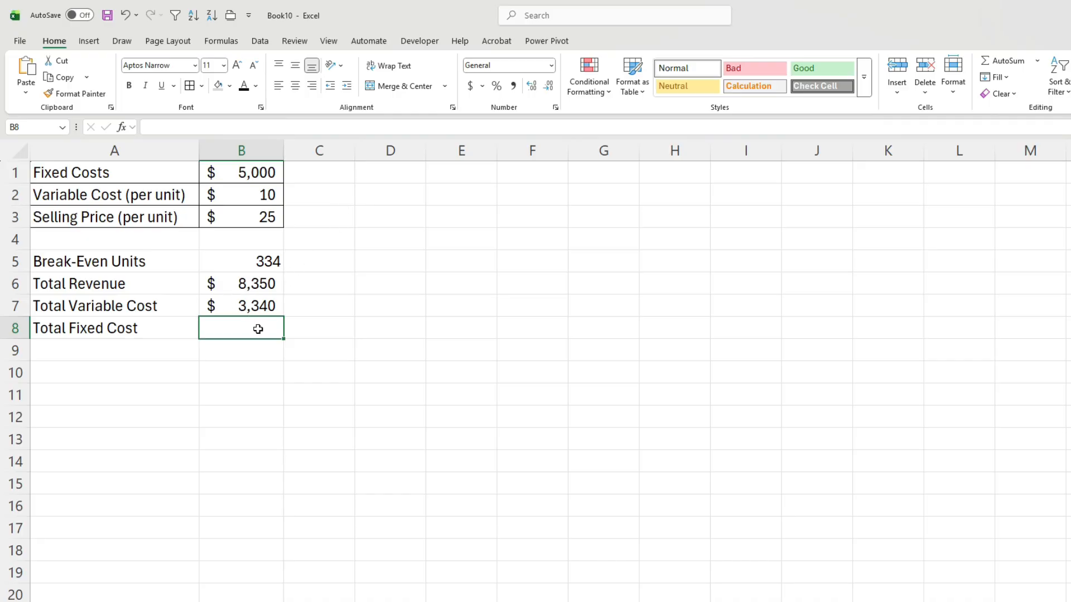
Link the total fixed cost in B8 to the fixed costs input with the formula =B1
{"action": "type", "text": "="}
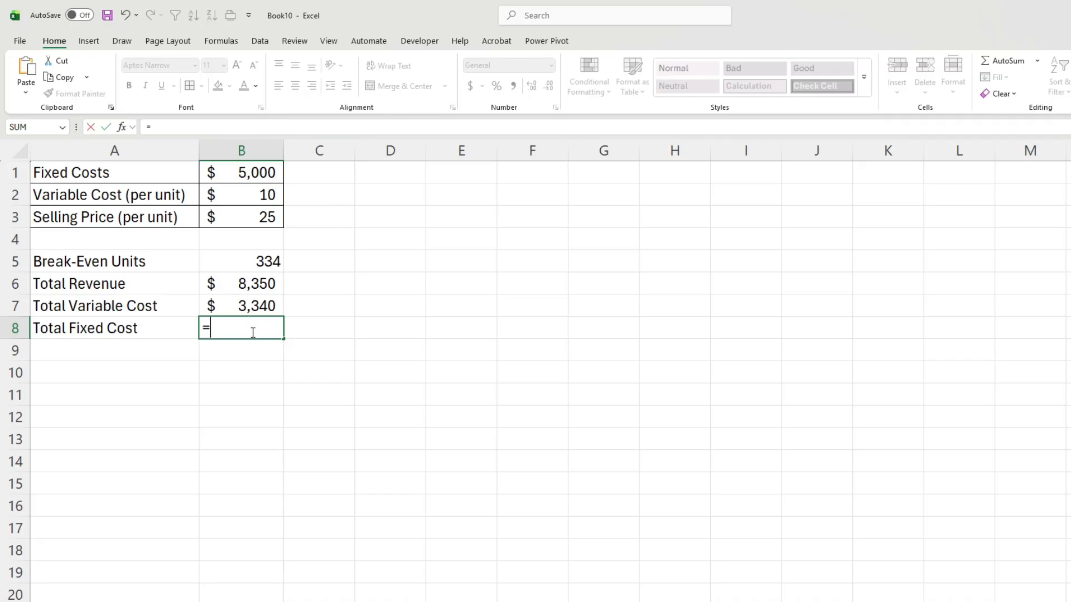
{"action": "left_click", "coordinate": [250, 174]}
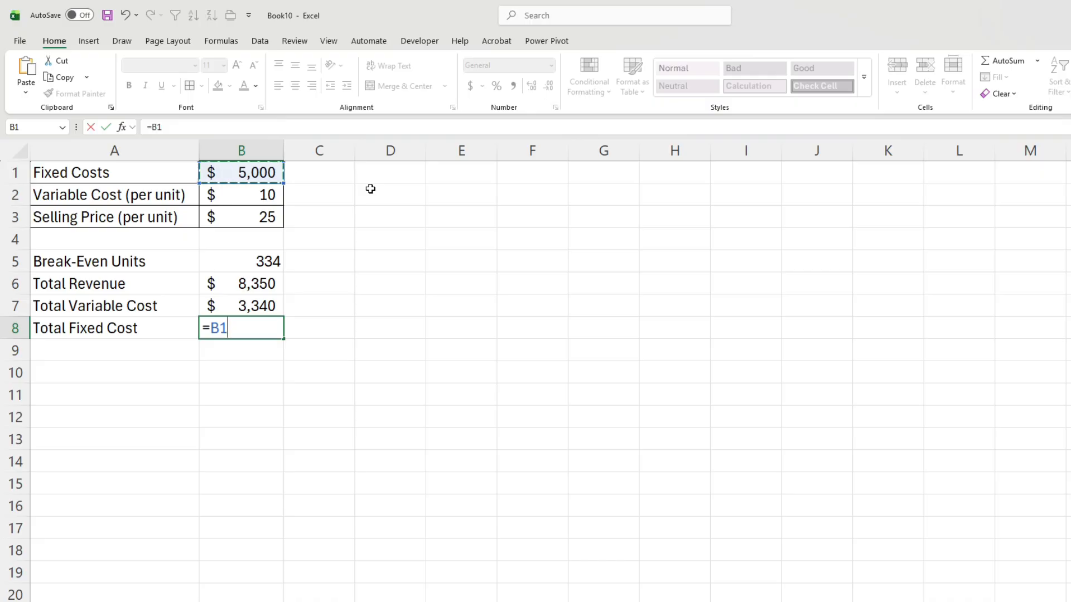
{"action": "key", "text": "Return"}
Label cell A9 as Profit (Loss)
{"action": "key", "text": "Left"}
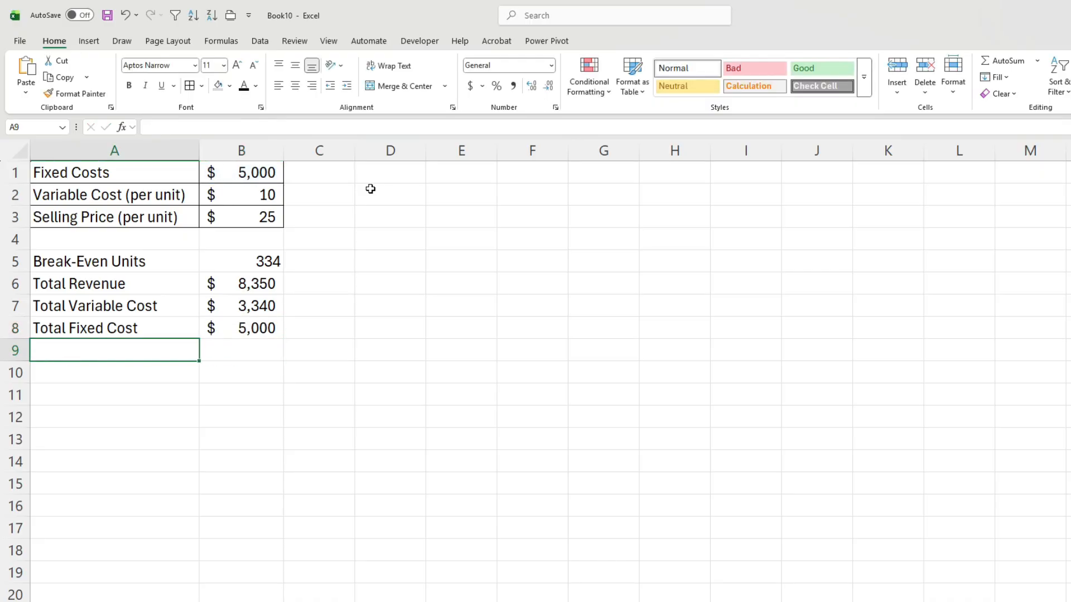
{"action": "type", "text": "Profit (lo"}
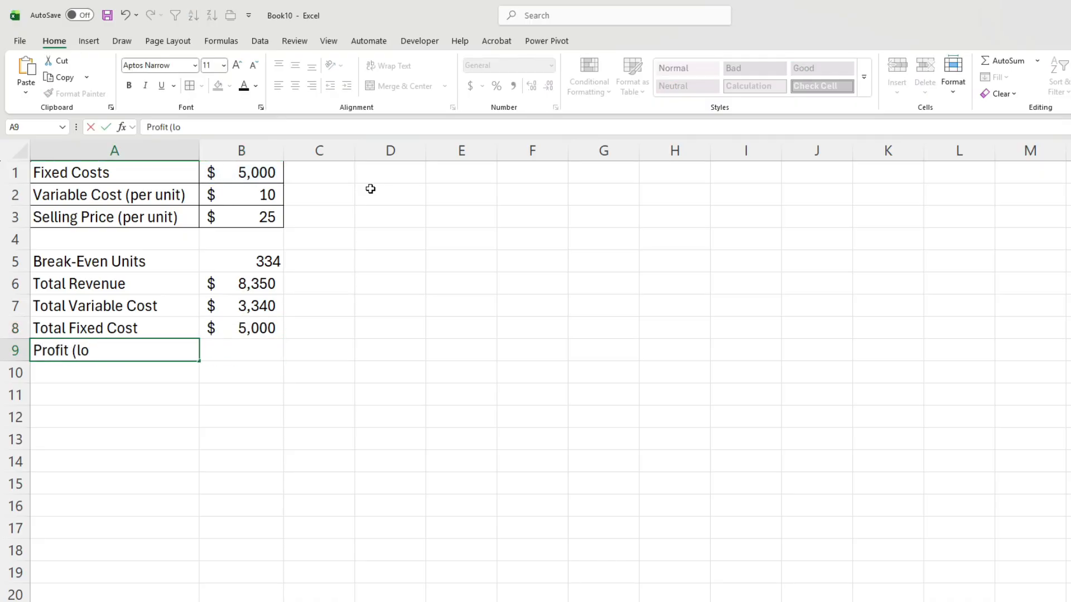
{"action": "key", "text": "BackSpace"}
{"action": "key", "text": "BackSpace"}
{"action": "type", "text": "Loss)"}
{"action": "key", "text": "Tab"}
Calculate the profit or loss in B9 with the formula =B6-B7-B8
{"action": "type", "text": "="}
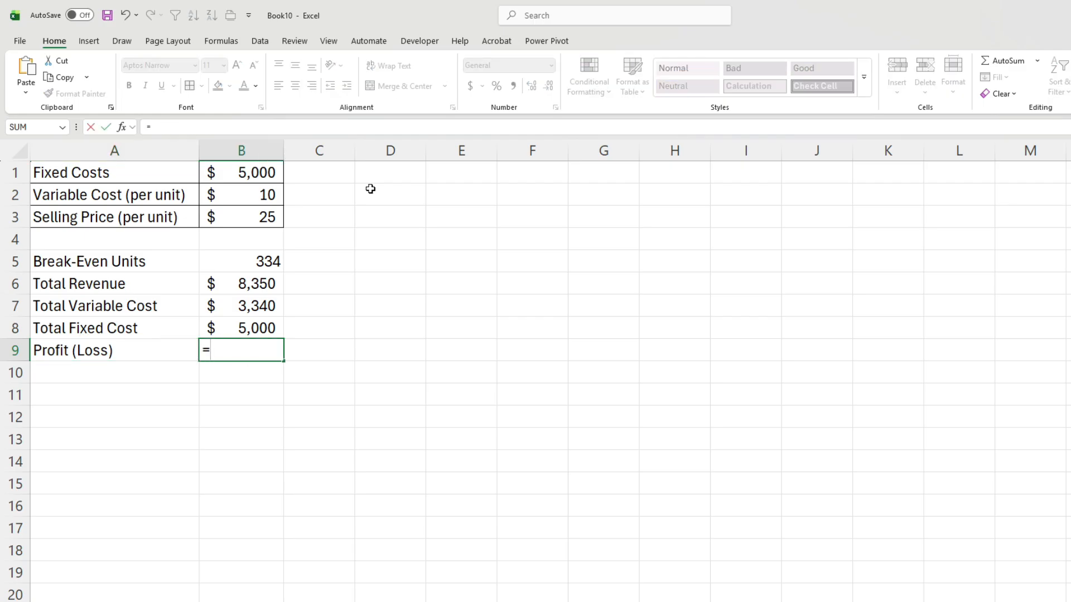
{"action": "left_click", "coordinate": [270, 281]}
{"action": "type", "text": "-"}
{"action": "left_click", "coordinate": [256, 303]}
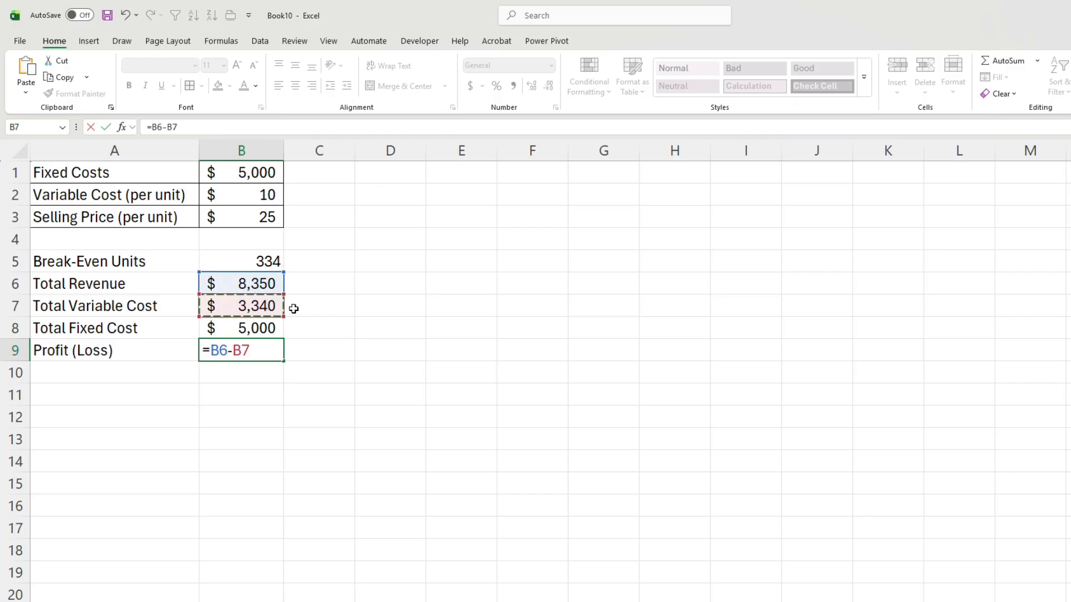
{"action": "type", "text": "-"}
{"action": "left_click", "coordinate": [274, 327]}
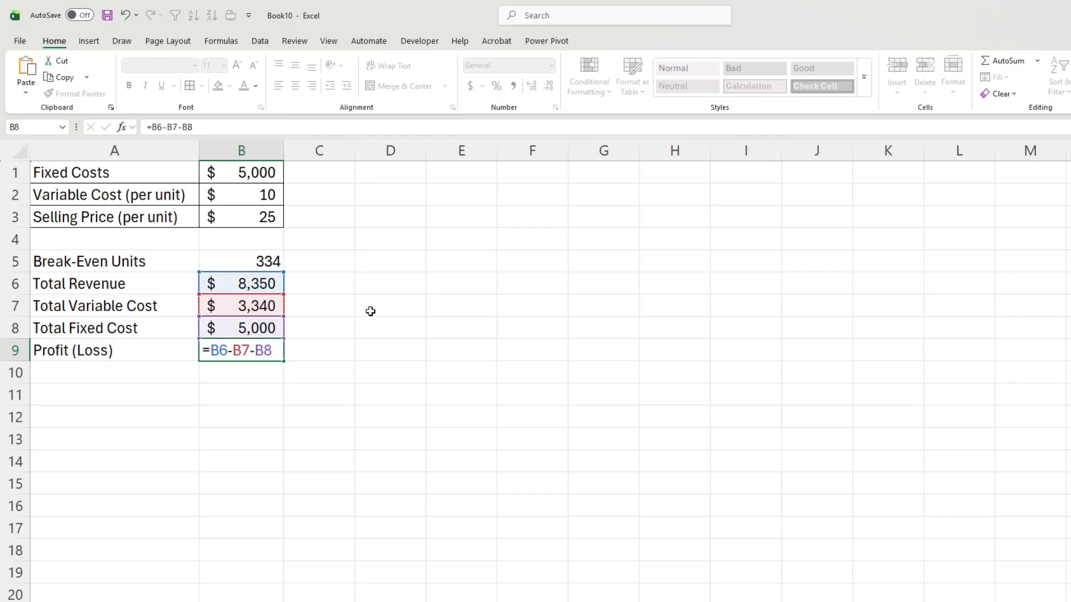
{"action": "key", "text": "Return"}
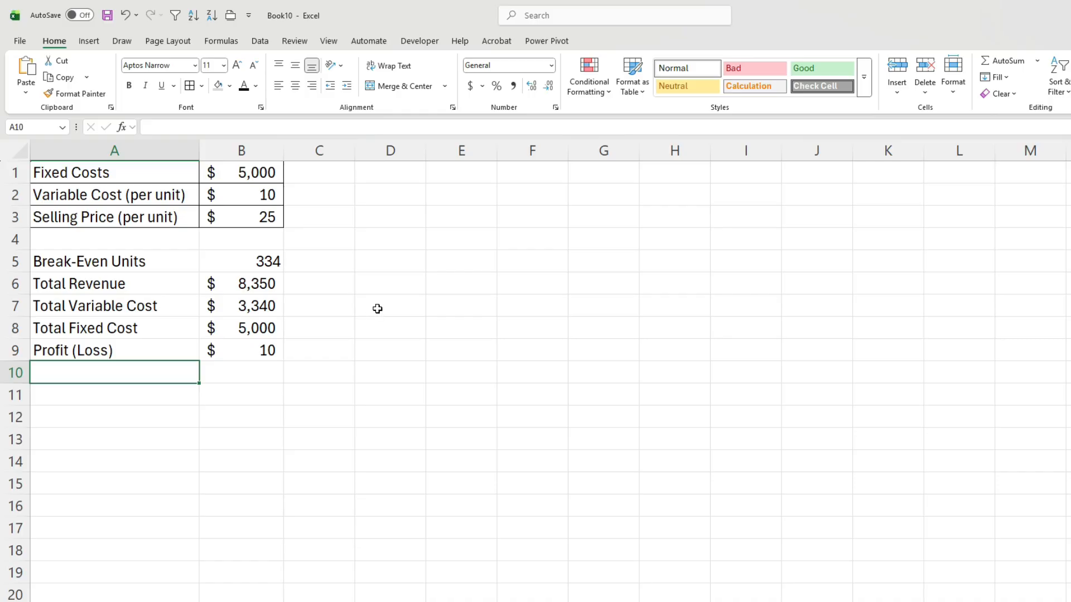
Try 333.33 as the break-even units in B5 and undo the entry
{"action": "left_click", "coordinate": [282, 262]}
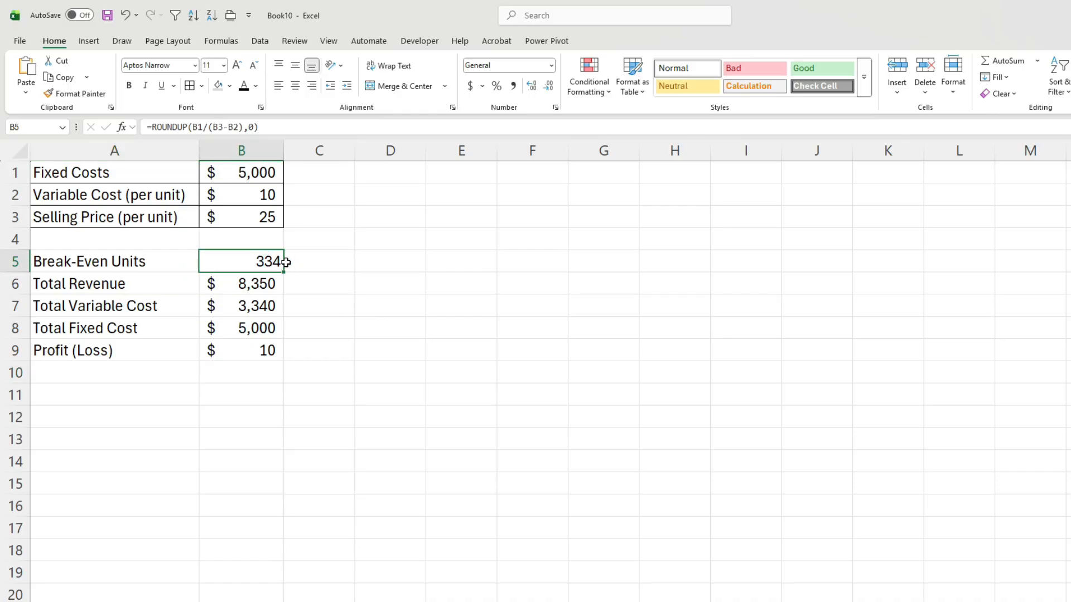
{"action": "type", "text": "333.33"}
{"action": "key", "text": "Return"}
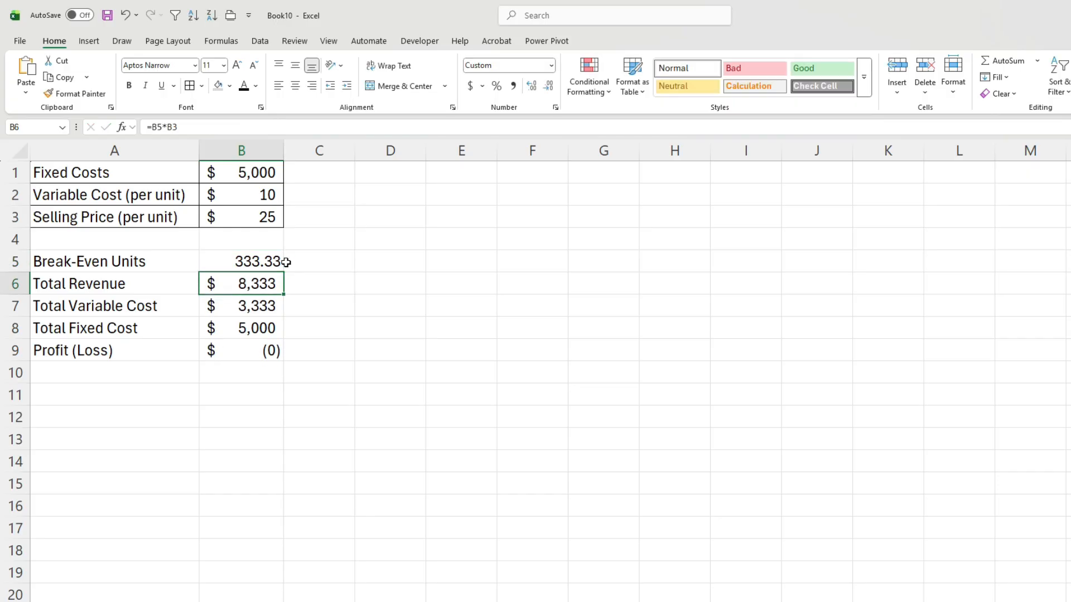
{"action": "key", "text": "ctrl+z"}
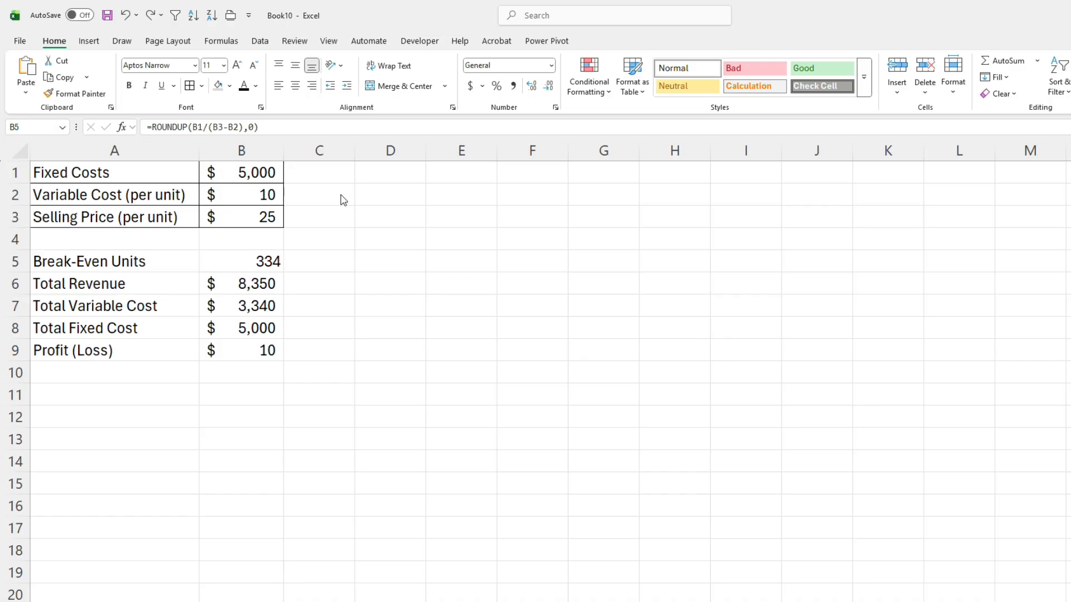
Enter the headers Units Sold, Total Revenue, Total Cost and Profit (Loss) in D1:G1 and widen columns D to G
{"action": "left_click", "coordinate": [415, 175]}
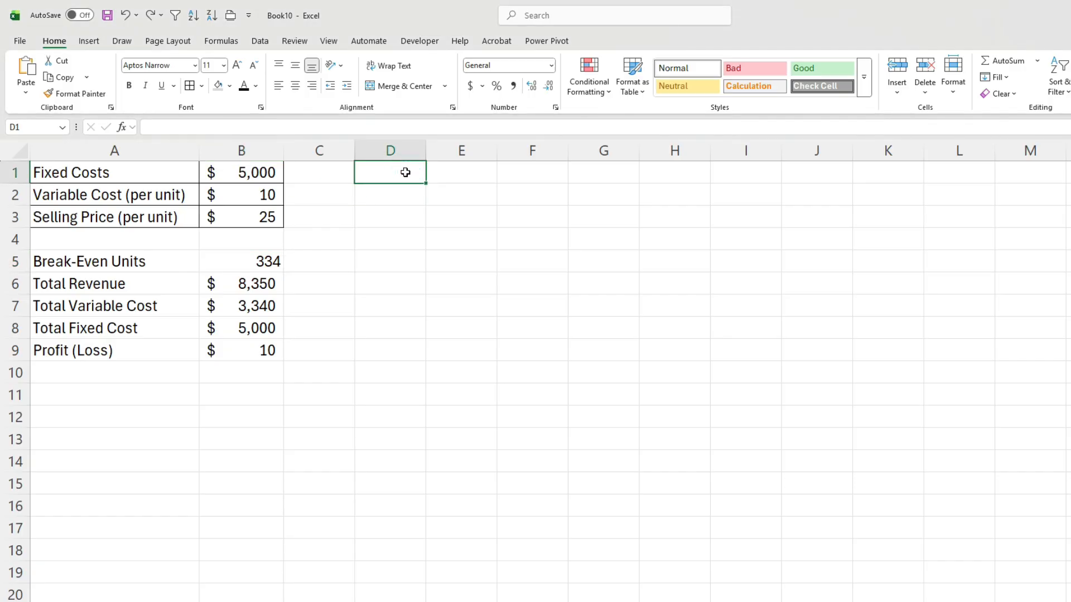
{"action": "type", "text": "Units "}
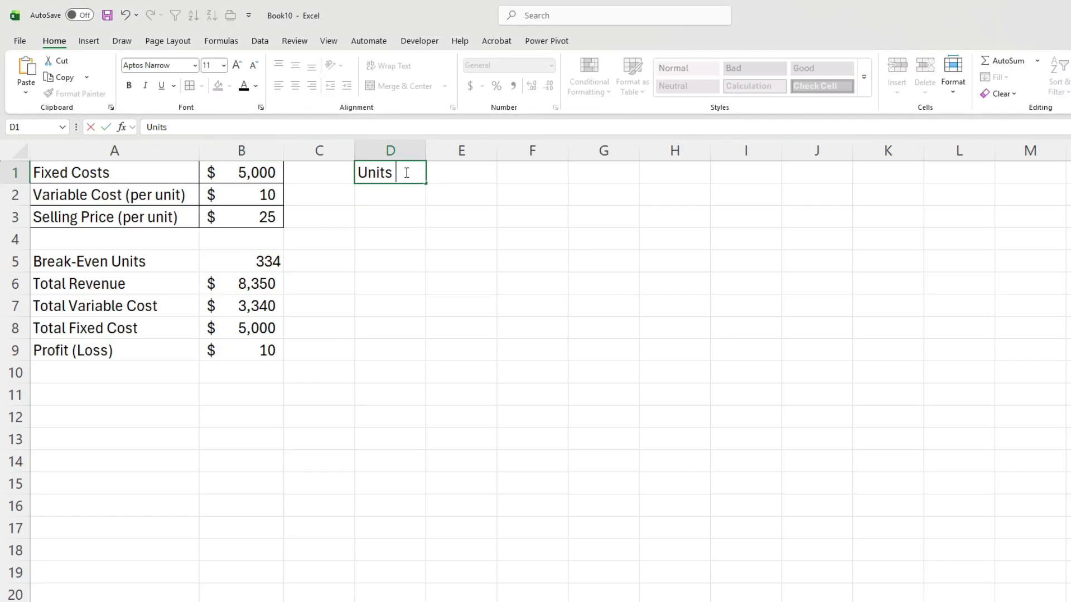
{"action": "type", "text": "Sold"}
{"action": "key", "text": "Tab"}
{"action": "type", "text": "Total Rev"}
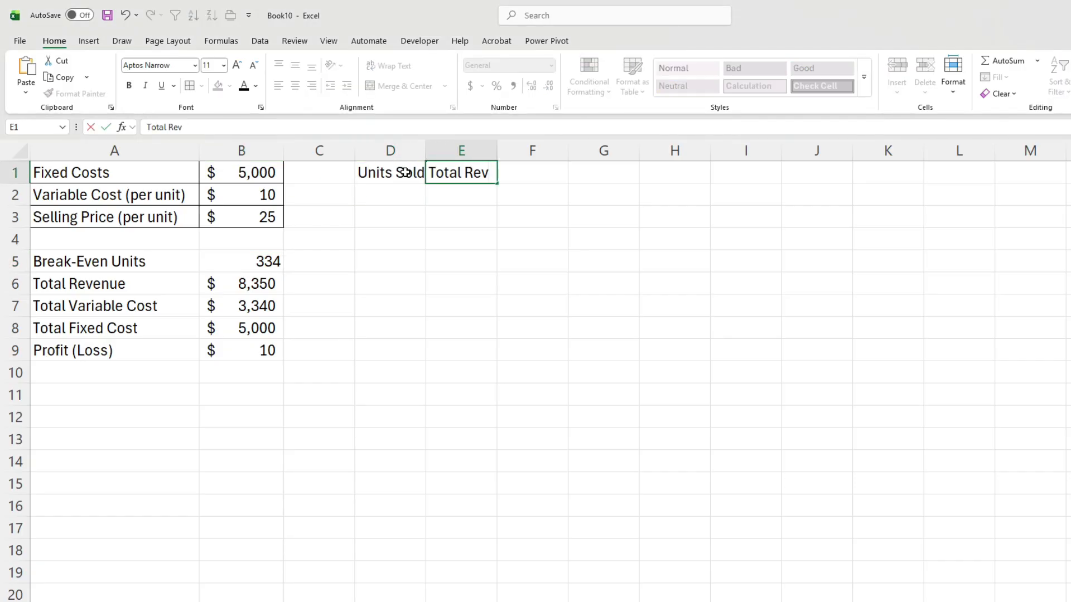
{"action": "type", "text": "enue"}
{"action": "key", "text": "Tab"}
{"action": "type", "text": "Total Co"}
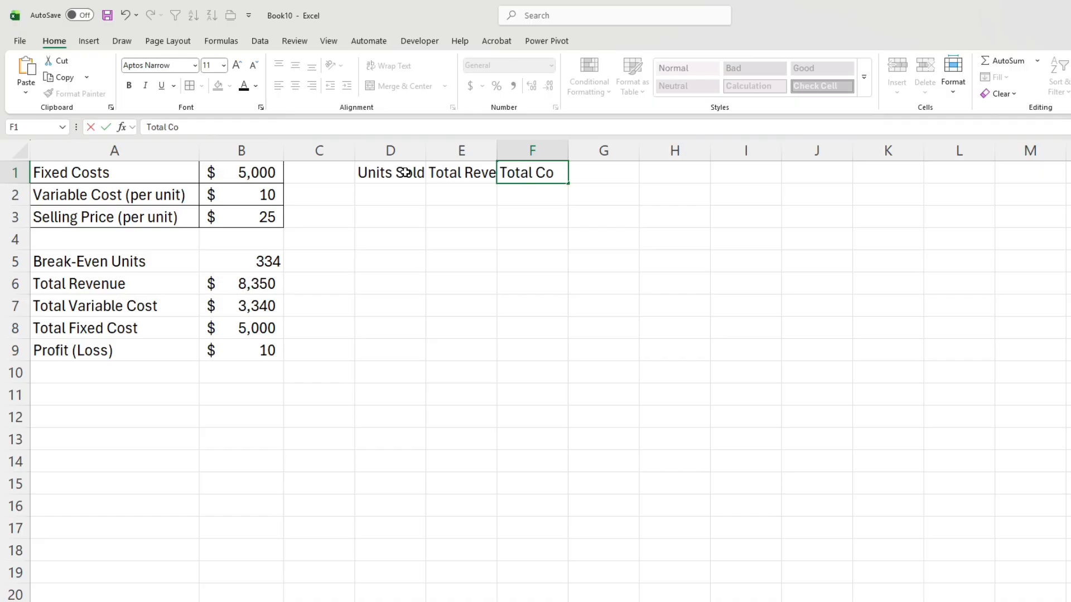
{"action": "type", "text": "st"}
{"action": "key", "text": "Tab"}
{"action": "type", "text": "Proi"}
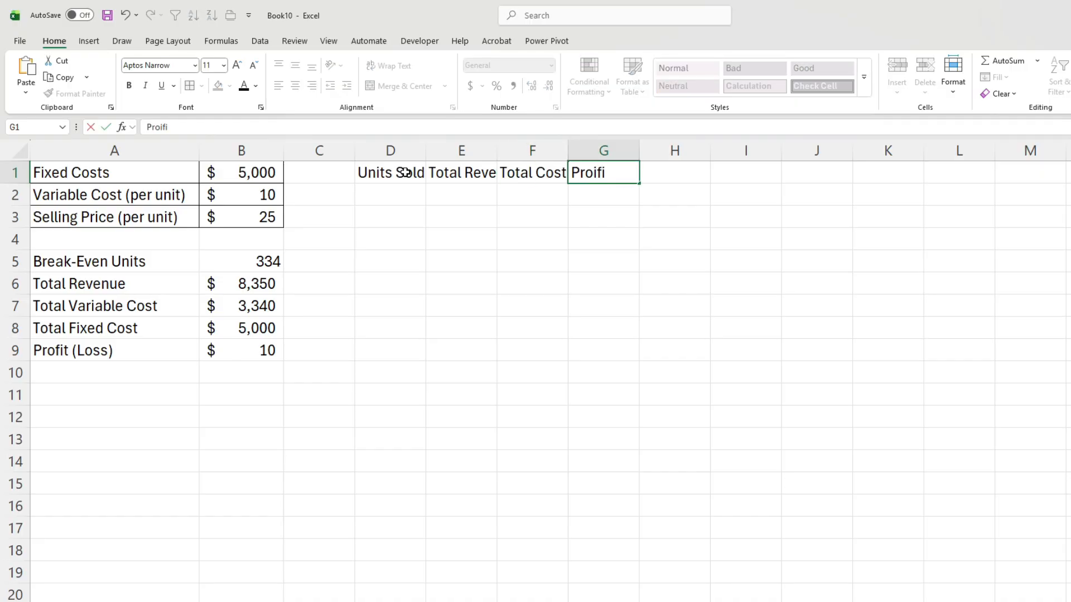
{"action": "type", "text": "it (Loss)"}
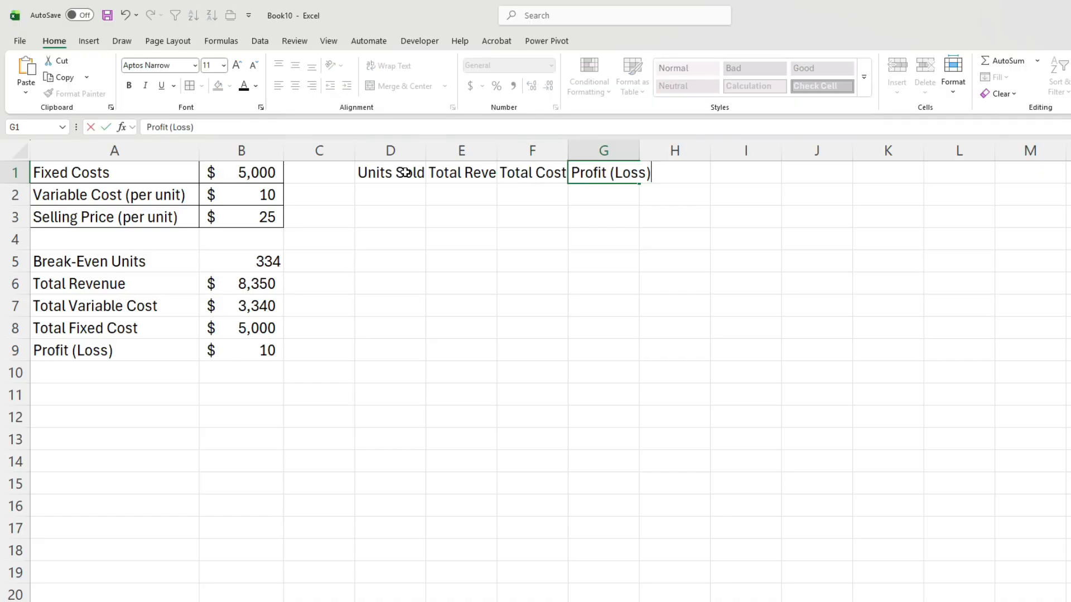
{"action": "key", "text": "Return"}
{"action": "left_click_drag", "start_coordinate": [390, 151], "coordinate": [704, 156]}
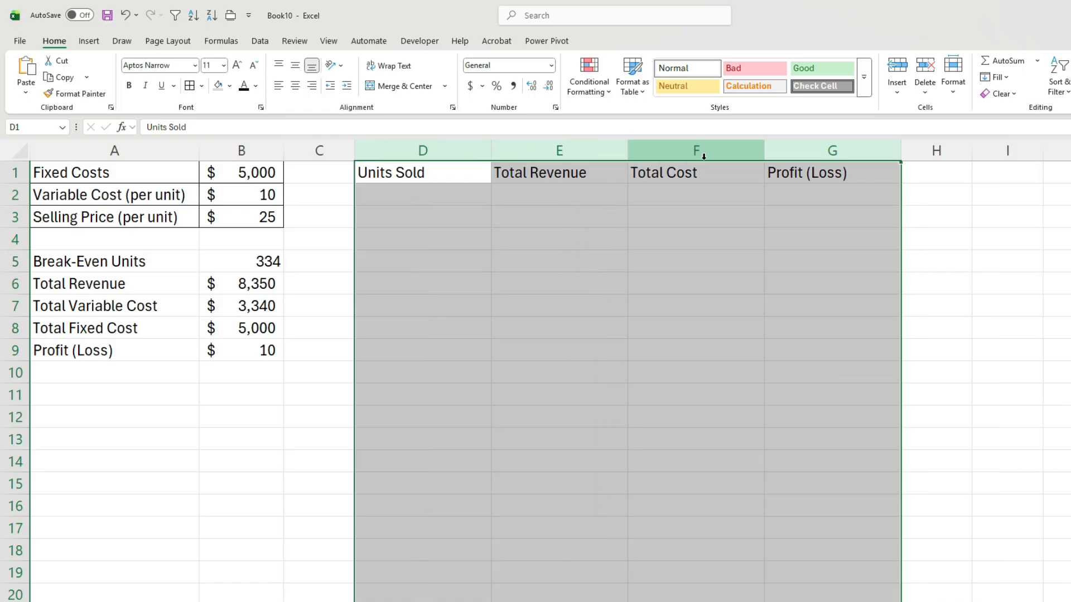
Enter the unit quantities 0, 100, 200 and 300 in D2:D5 under Units Sold
{"action": "left_click", "coordinate": [470, 200]}
{"action": "type", "text": "0"}
{"action": "key", "text": "Return"}
{"action": "type", "text": "100"}
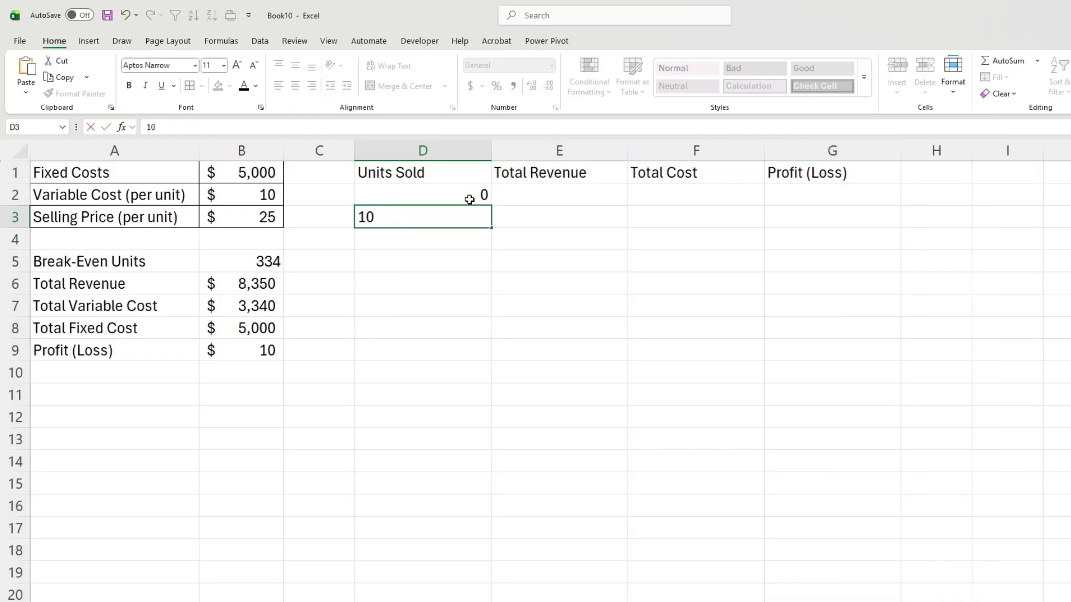
{"action": "key", "text": "Return"}
{"action": "type", "text": "200"}
{"action": "key", "text": "Return"}
{"action": "type", "text": "300"}
{"action": "key", "text": "Return"}
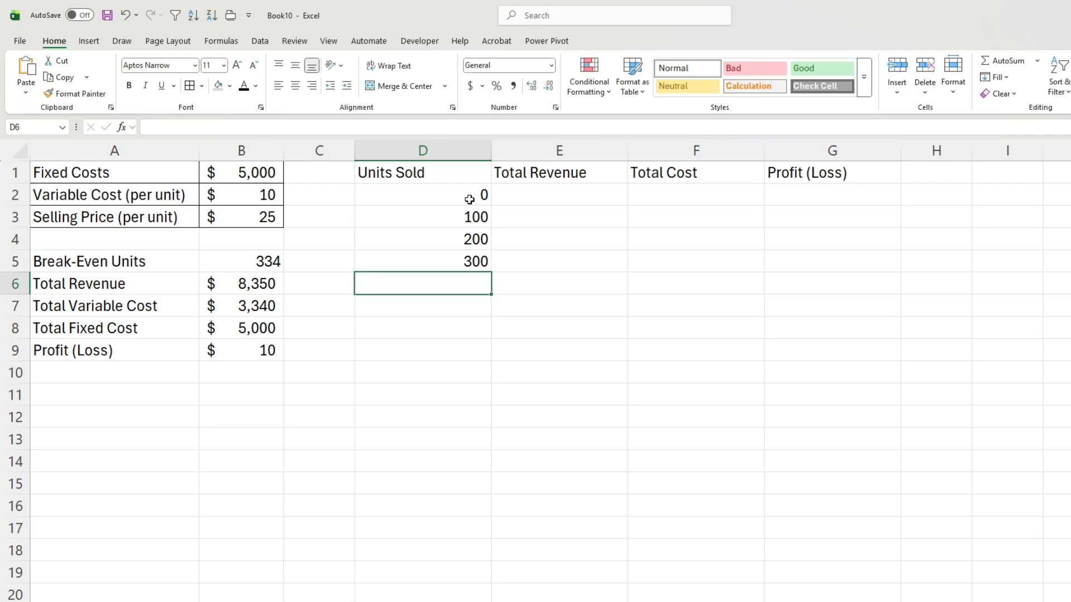
Extend the Units Sold series in steps of 100 up to 1000 in D12 and centre column D
{"action": "left_click_drag", "start_coordinate": [464, 196], "coordinate": [479, 409]}
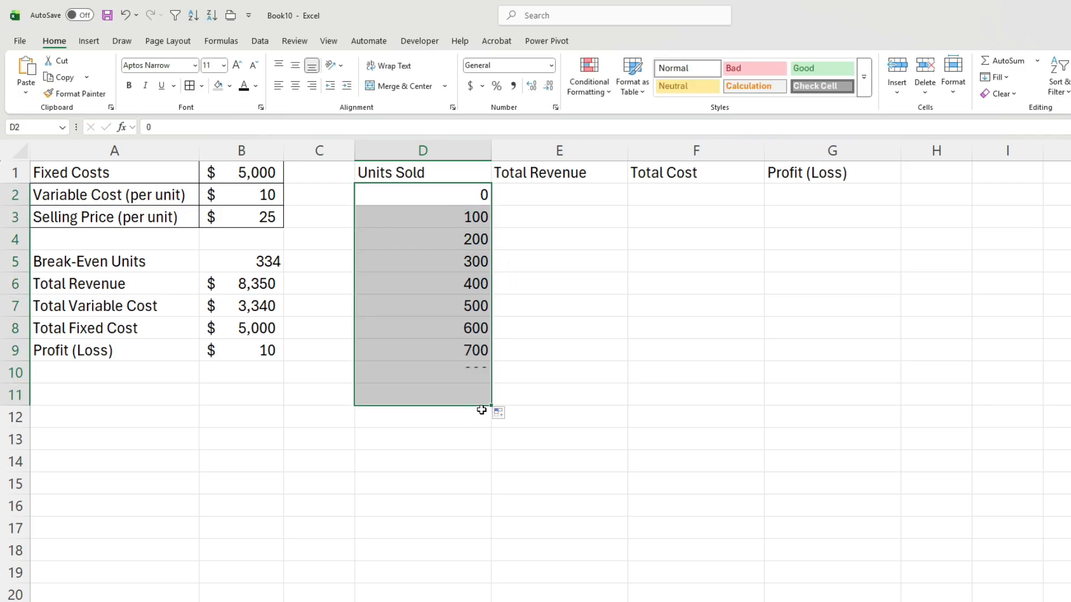
{"action": "left_click_drag", "start_coordinate": [478, 370], "coordinate": [493, 423]}
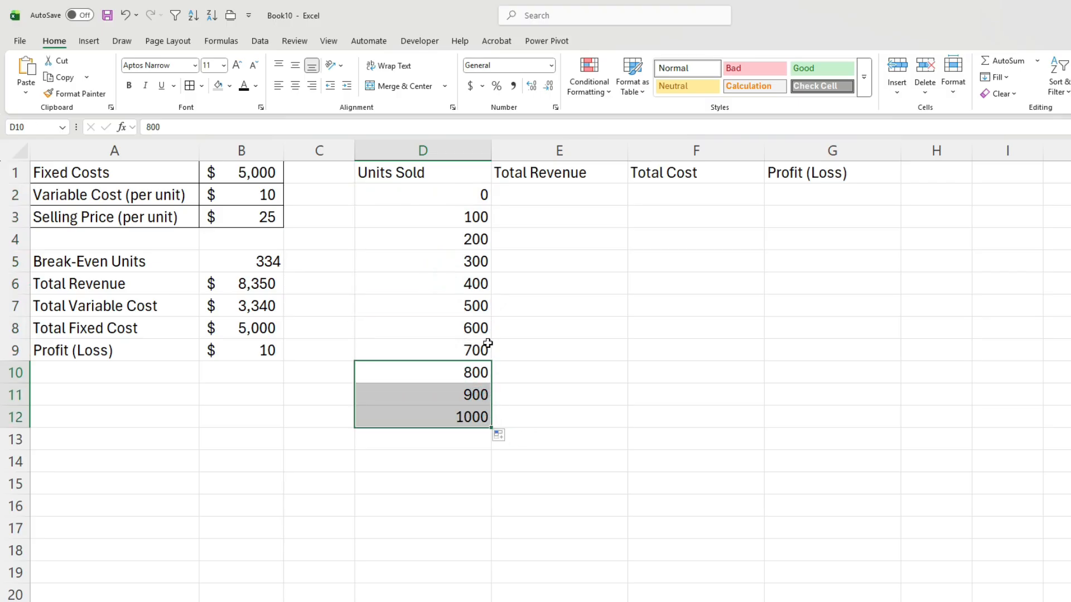
{"action": "left_click", "coordinate": [456, 148]}
{"action": "left_click", "coordinate": [295, 86]}
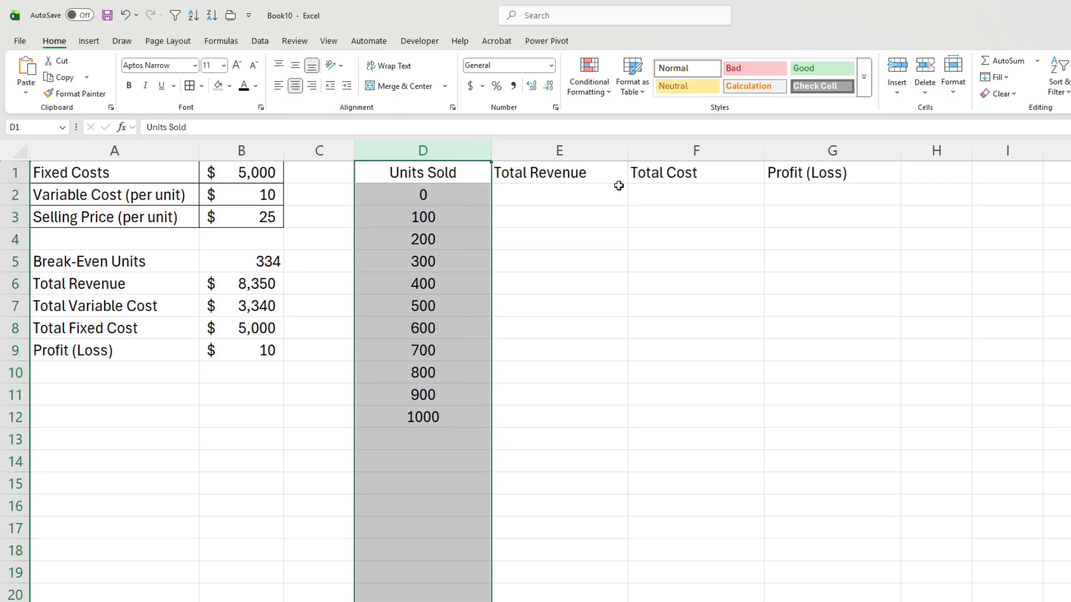
Name the selling price cell B3 sellingprice
{"action": "left_click", "coordinate": [580, 193]}
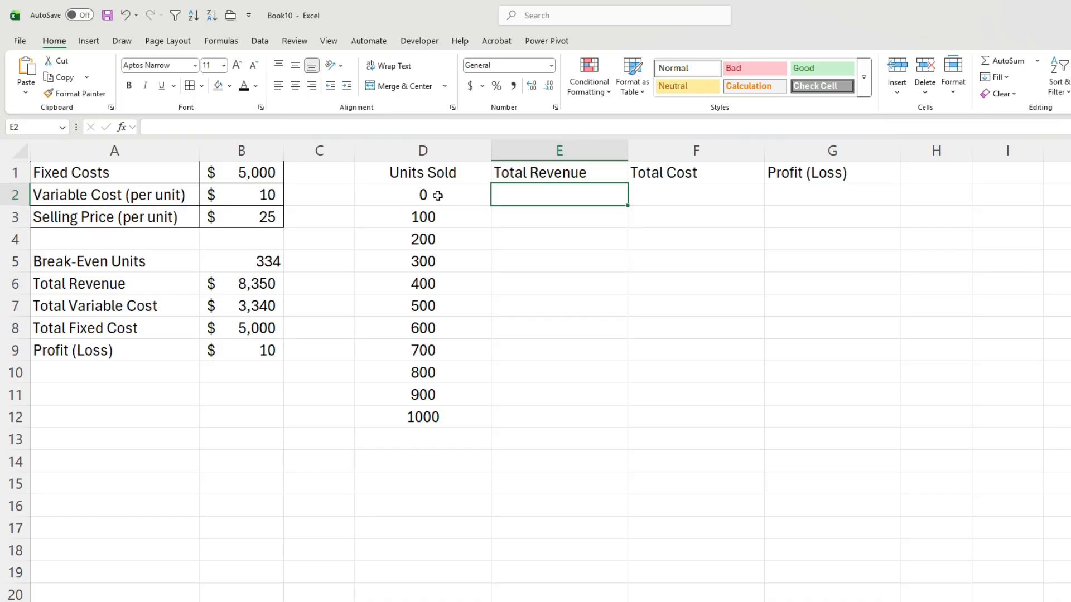
{"action": "left_click", "coordinate": [233, 223]}
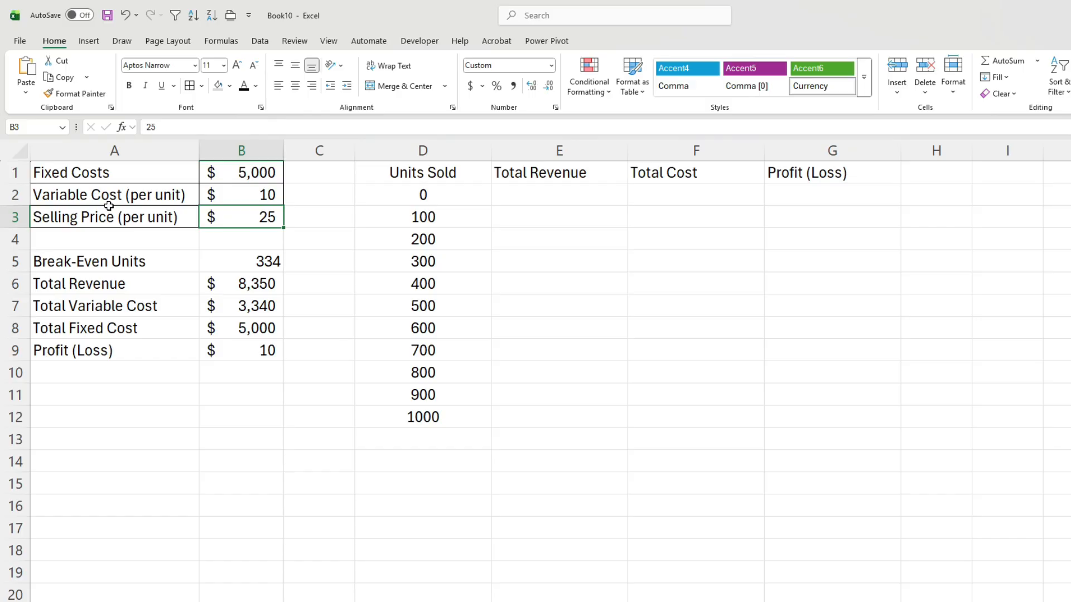
{"action": "left_click", "coordinate": [39, 124]}
{"action": "type", "text": "sellingprice"}
{"action": "key", "text": "Return"}
Name the variable cost cell B2 variablecost
{"action": "left_click", "coordinate": [238, 195]}
{"action": "left_click", "coordinate": [34, 128]}
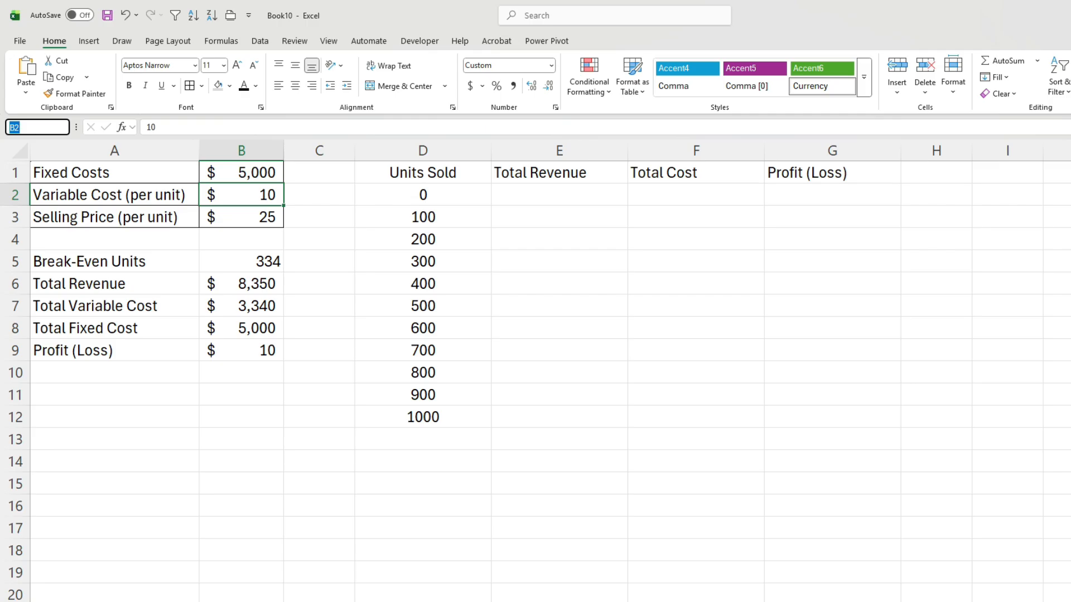
{"action": "type", "text": "variablecost"}
{"action": "key", "text": "Return"}
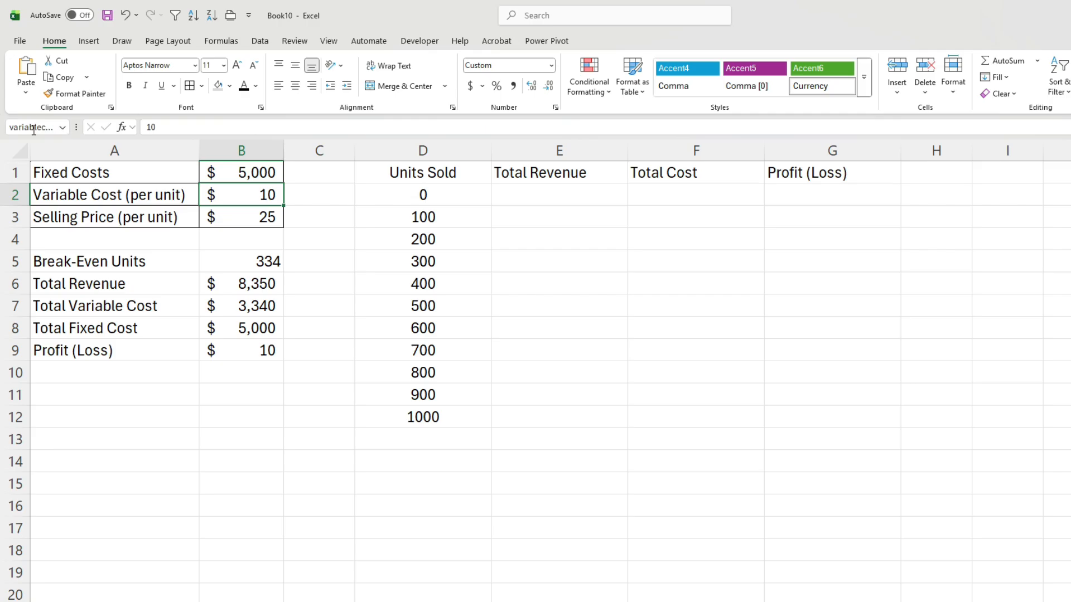
Name the fixed costs cell B1 fixedcost
{"action": "left_click", "coordinate": [275, 174]}
{"action": "left_click", "coordinate": [42, 128]}
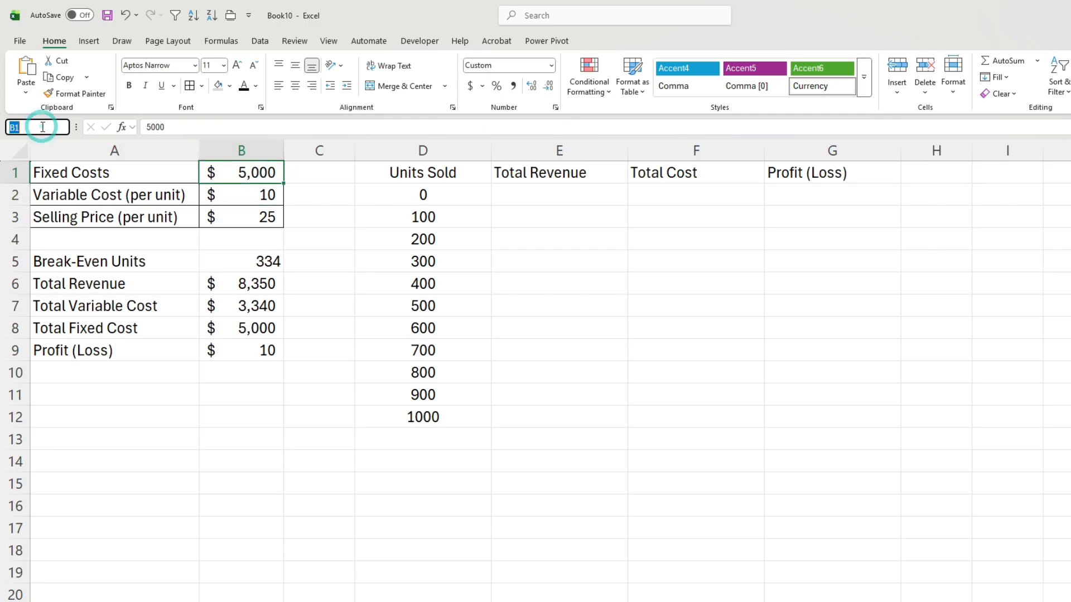
{"action": "type", "text": "fixedcost"}
{"action": "key", "text": "Return"}
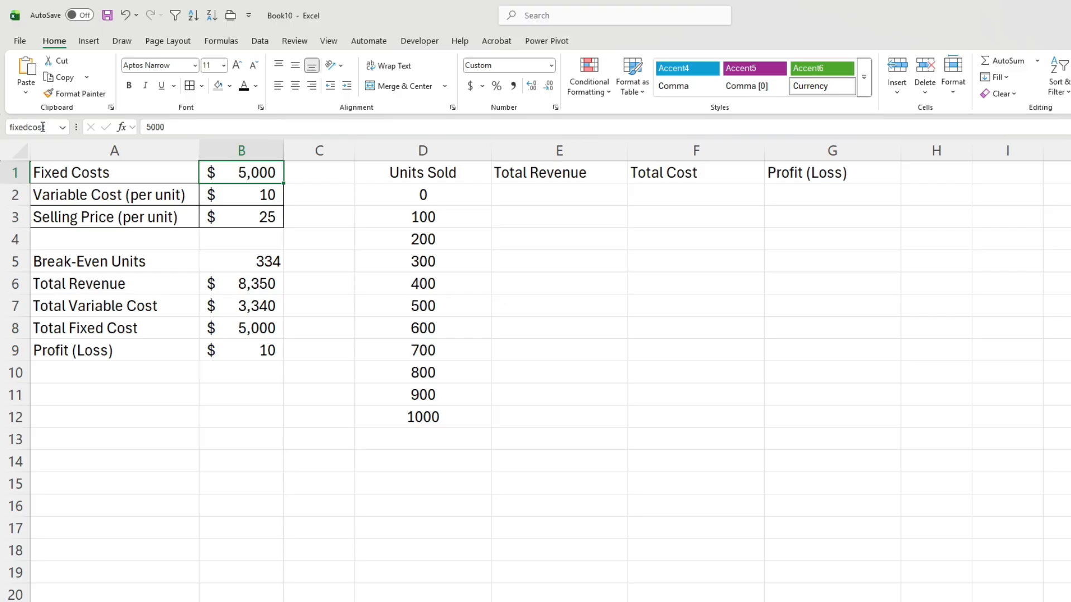
Enter the Total Revenue formula =D2*sellingprice in E2
{"action": "left_click", "coordinate": [530, 199]}
{"action": "type", "text": "="}
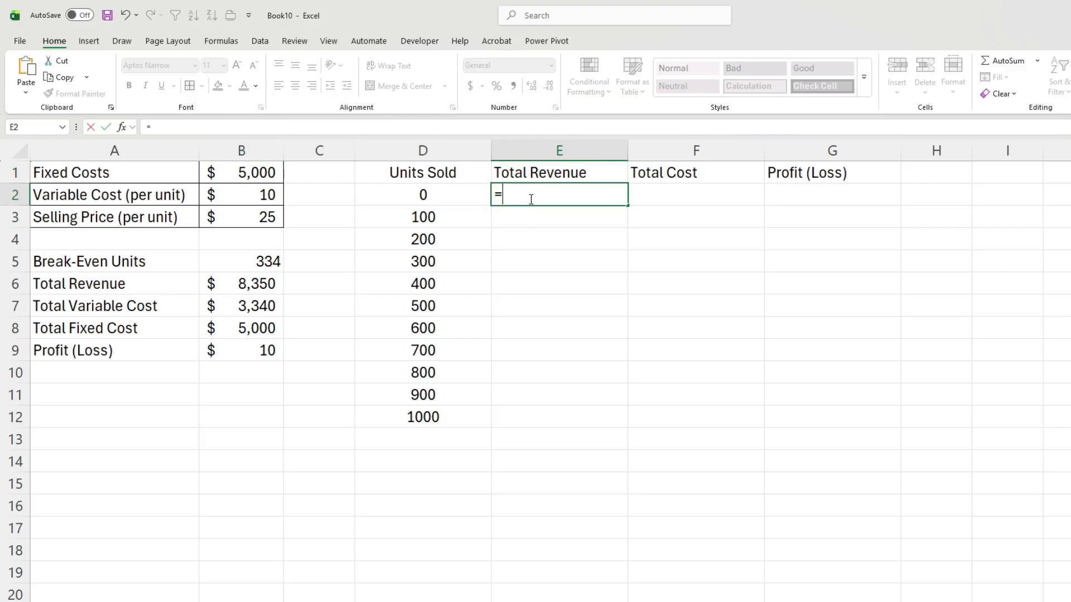
{"action": "key", "text": "Left"}
{"action": "type", "text": "*"}
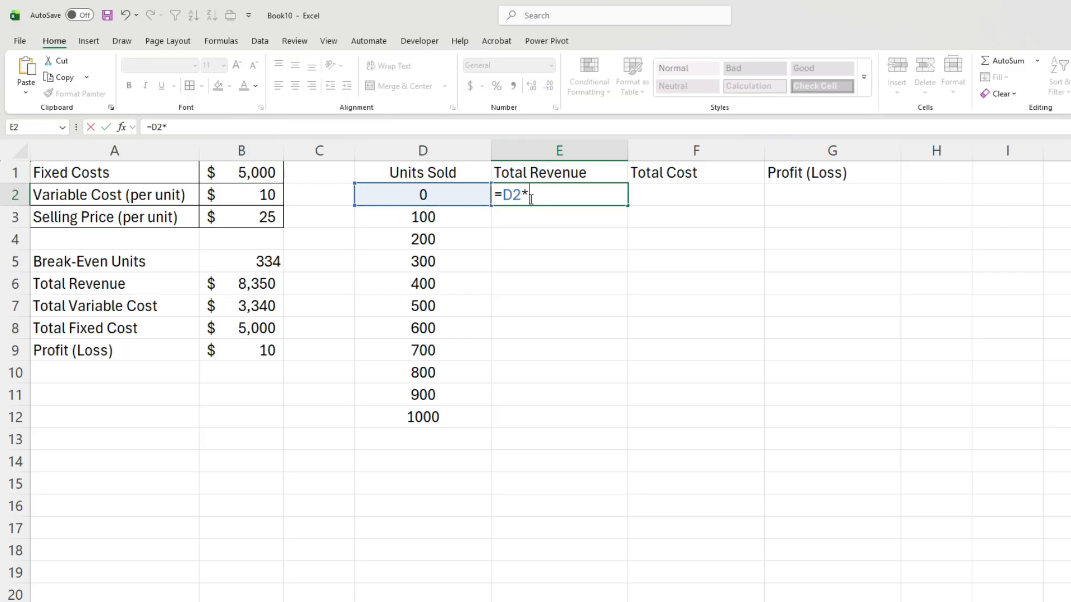
{"action": "type", "text": "sellingprice"}
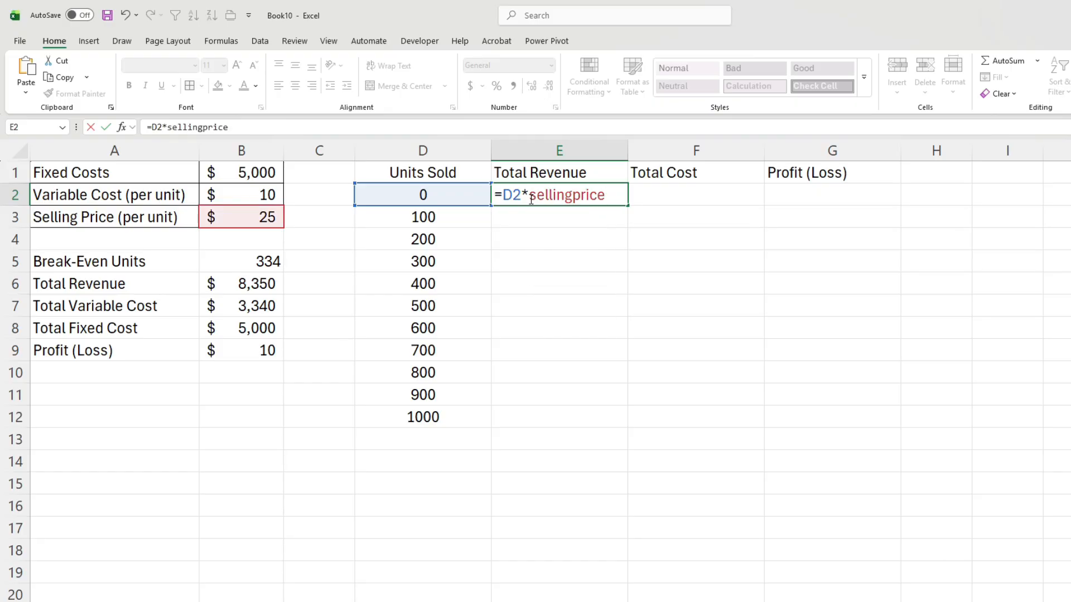
{"action": "key", "text": "Return"}
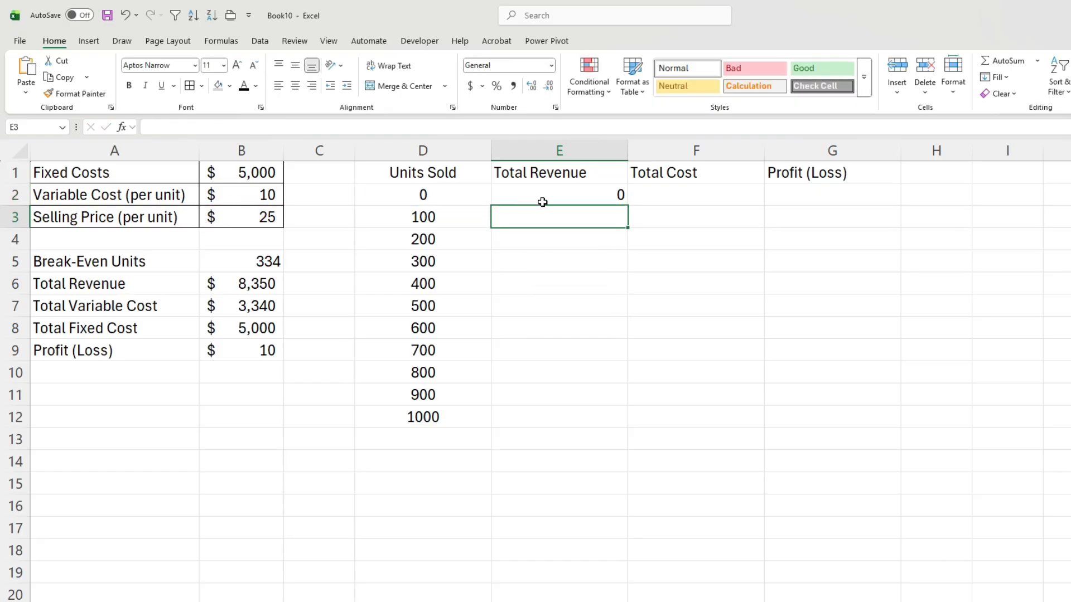
Fill the Total Revenue formula down to E12 and format E2:E12 as dollar accounting values without decimals
{"action": "left_click", "coordinate": [540, 200]}
{"action": "double_click", "coordinate": [627, 206]}
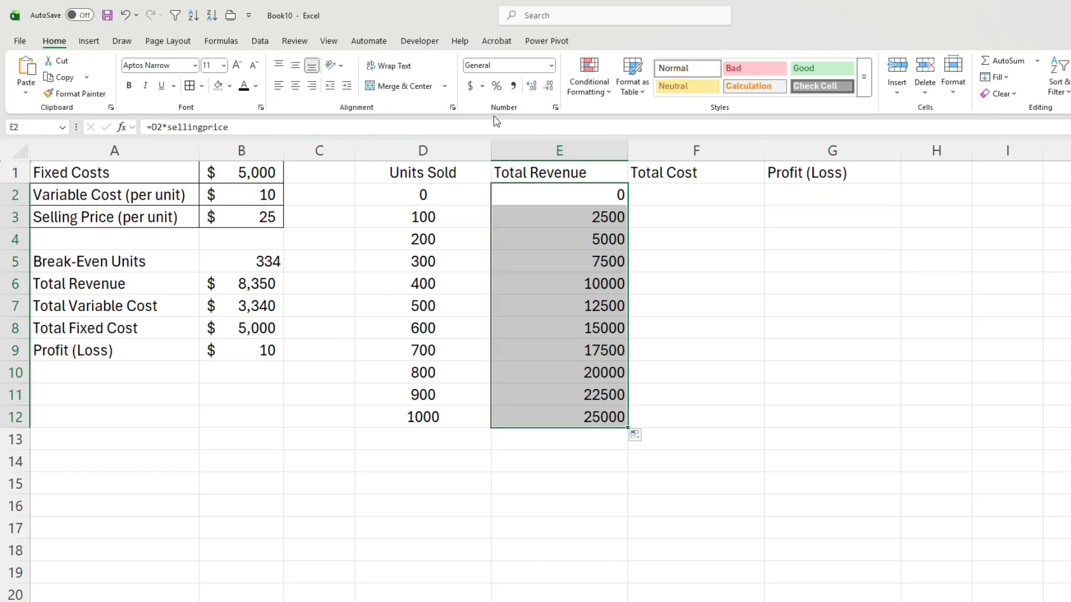
{"action": "left_click", "coordinate": [470, 86]}
{"action": "left_click", "coordinate": [550, 86]}
{"action": "left_click", "coordinate": [550, 86]}
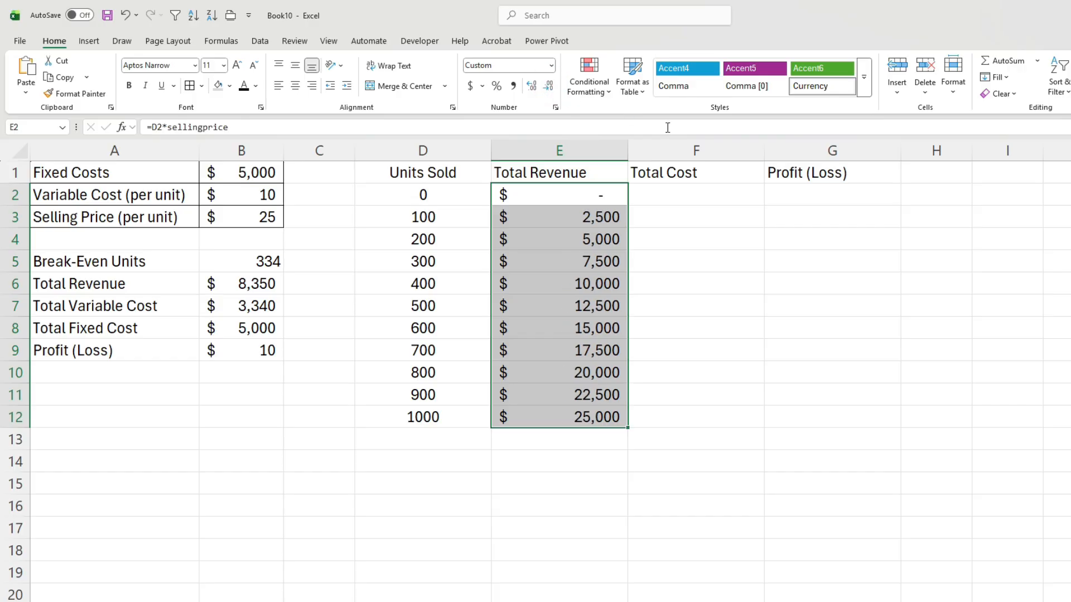
Enter the Total Cost formula =fixedcost+(D2*variablecost) in F2
{"action": "left_click", "coordinate": [663, 192]}
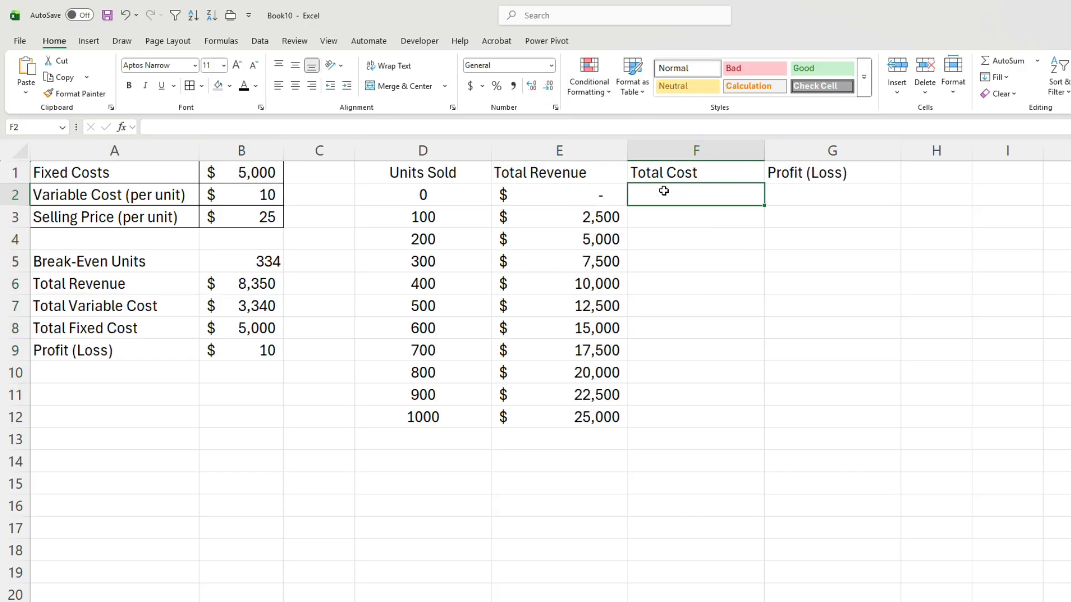
{"action": "type", "text": "=fix"}
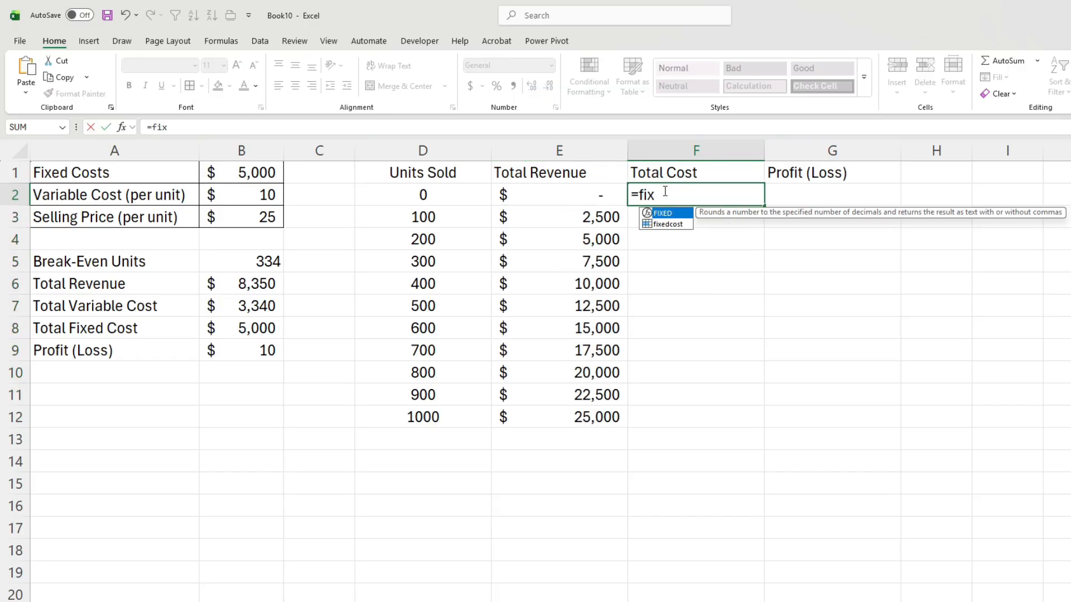
{"action": "type", "text": "edcost"}
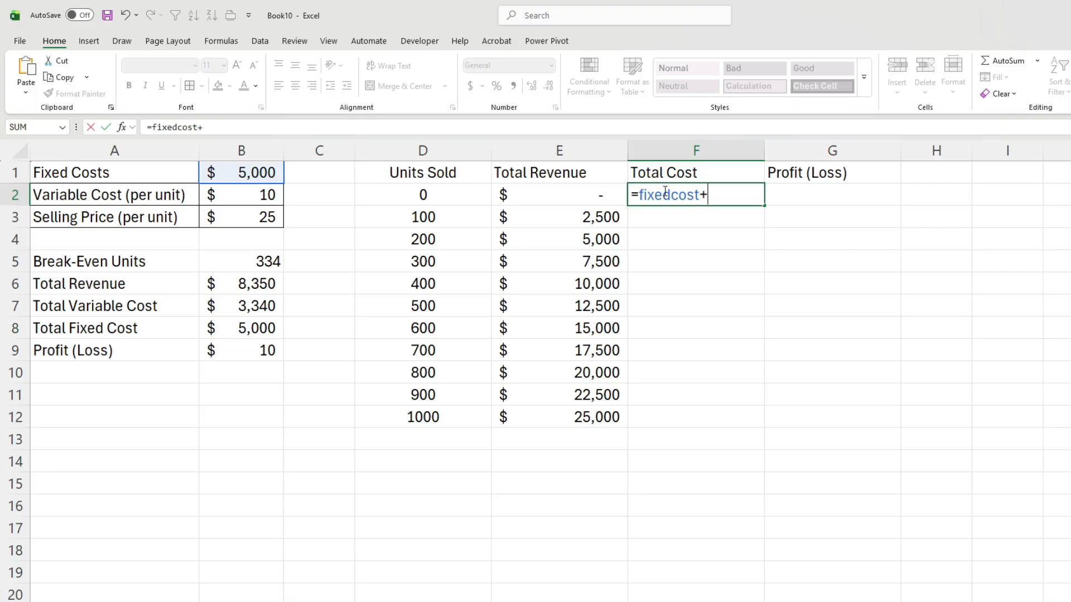
{"action": "type", "text": "+("}
{"action": "left_click", "coordinate": [457, 195]}
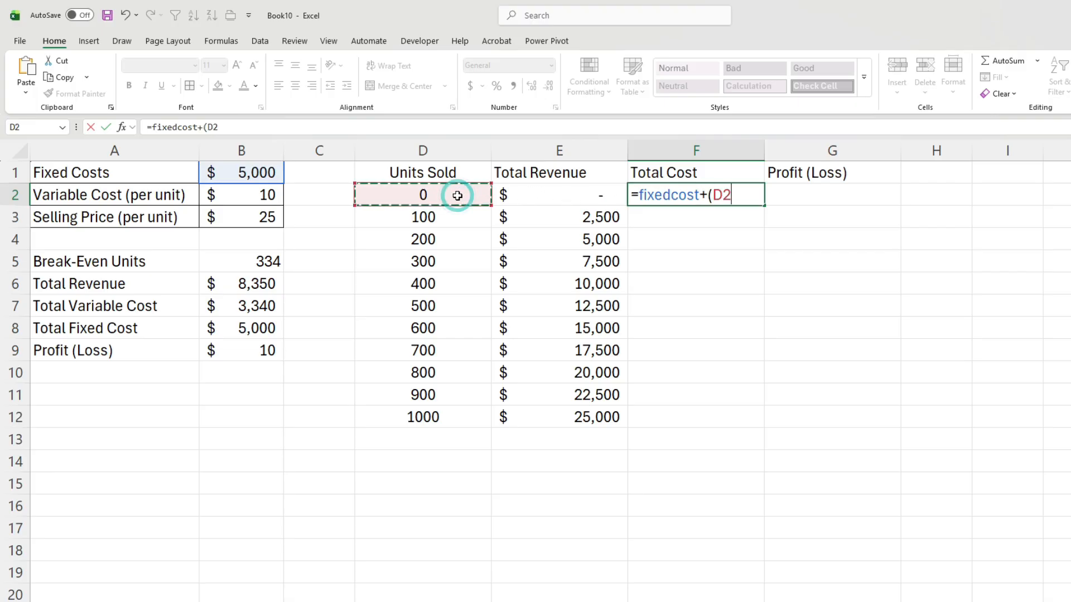
{"action": "type", "text": "*variablecost"}
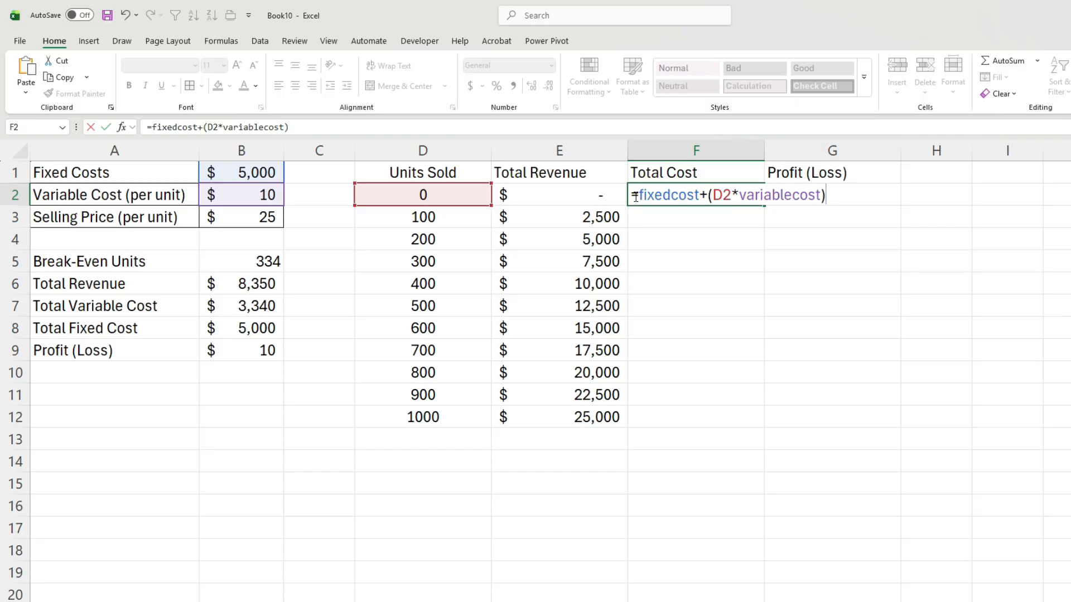
{"action": "key", "text": "Return"}
Format F2 as a dollar accounting value without decimals and fill the Total Cost formula down to F12
{"action": "left_click", "coordinate": [756, 200]}
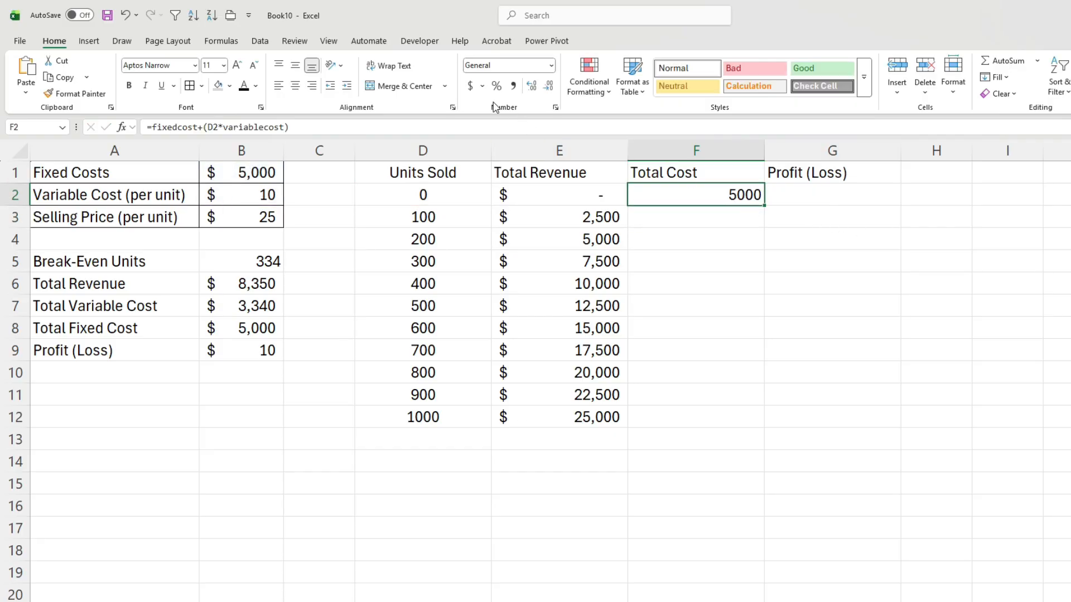
{"action": "left_click", "coordinate": [470, 84]}
{"action": "left_click", "coordinate": [549, 85]}
{"action": "left_click", "coordinate": [549, 85]}
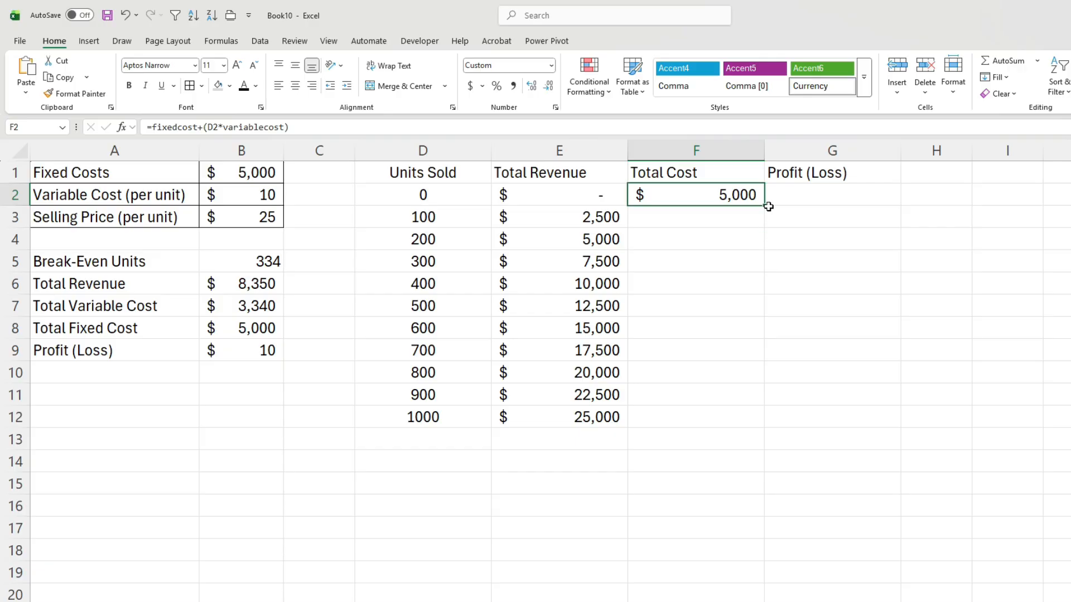
{"action": "double_click", "coordinate": [765, 205]}
Enter the Profit (Loss) formula =E2-F2 in G2 and fill it down to G12
{"action": "left_click", "coordinate": [820, 209]}
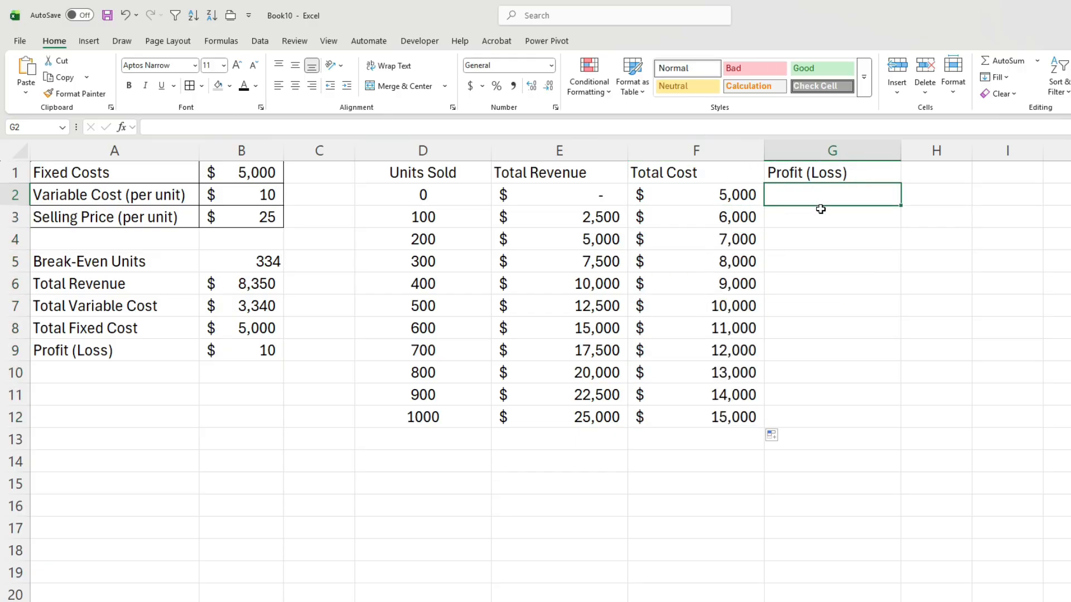
{"action": "type", "text": "="}
{"action": "key", "text": "Left"}
{"action": "key", "text": "Left"}
{"action": "type", "text": "-"}
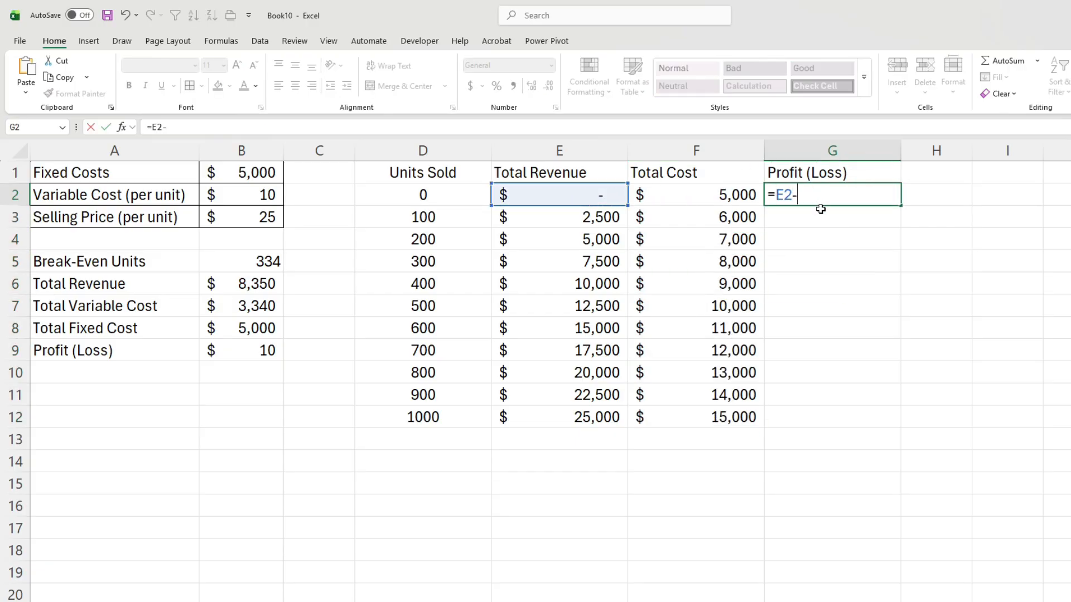
{"action": "key", "text": "Left"}
{"action": "key", "text": "Return"}
{"action": "left_click", "coordinate": [854, 201]}
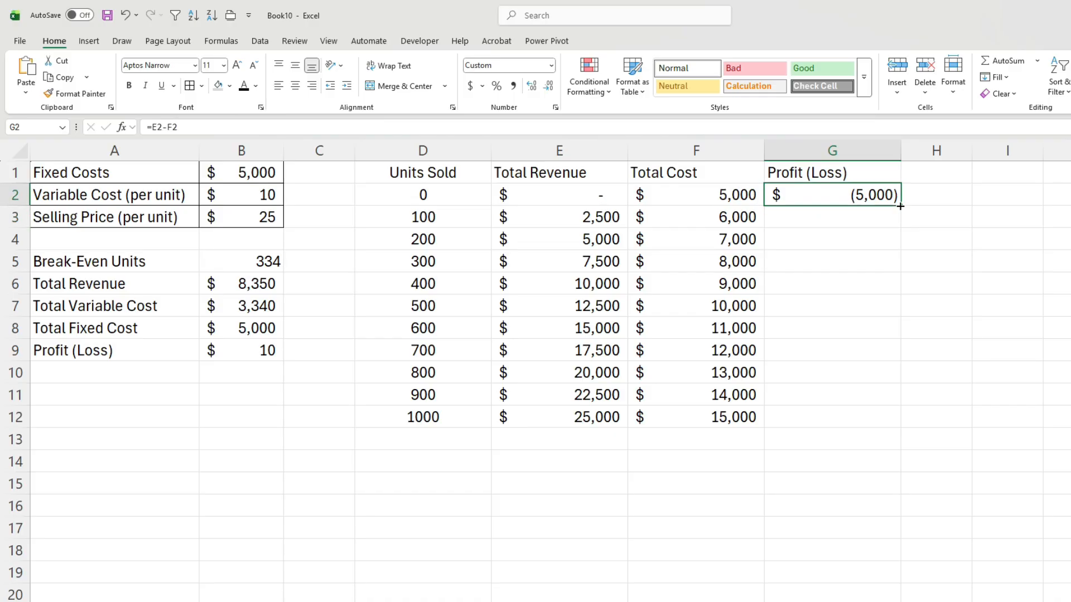
{"action": "double_click", "coordinate": [899, 206]}
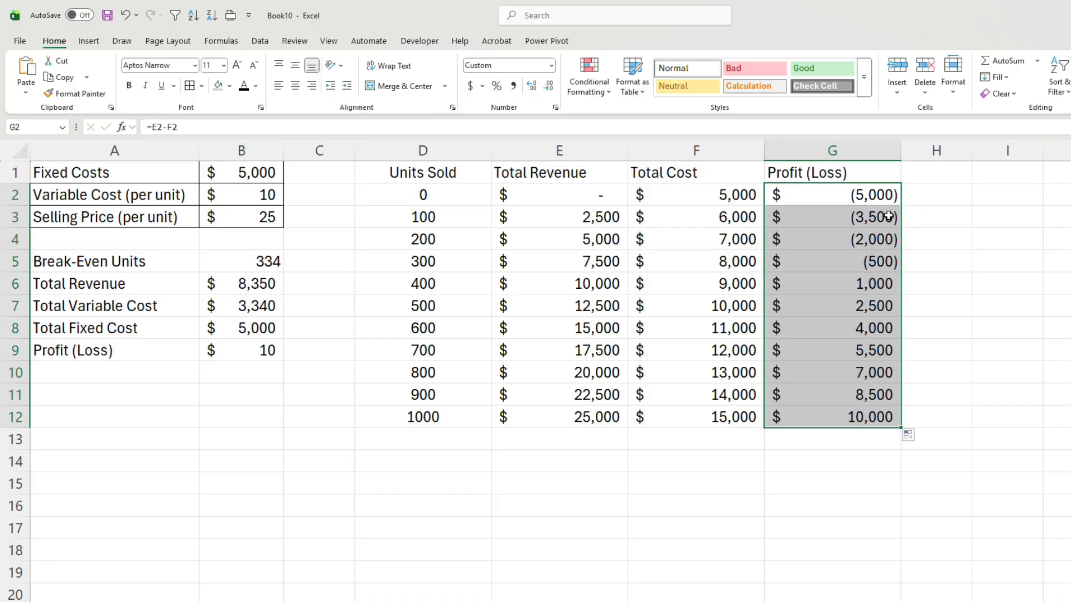
Insert a Line with Markers chart of Total Revenue and Total Cost from E1:F12
{"action": "left_click", "coordinate": [470, 198]}
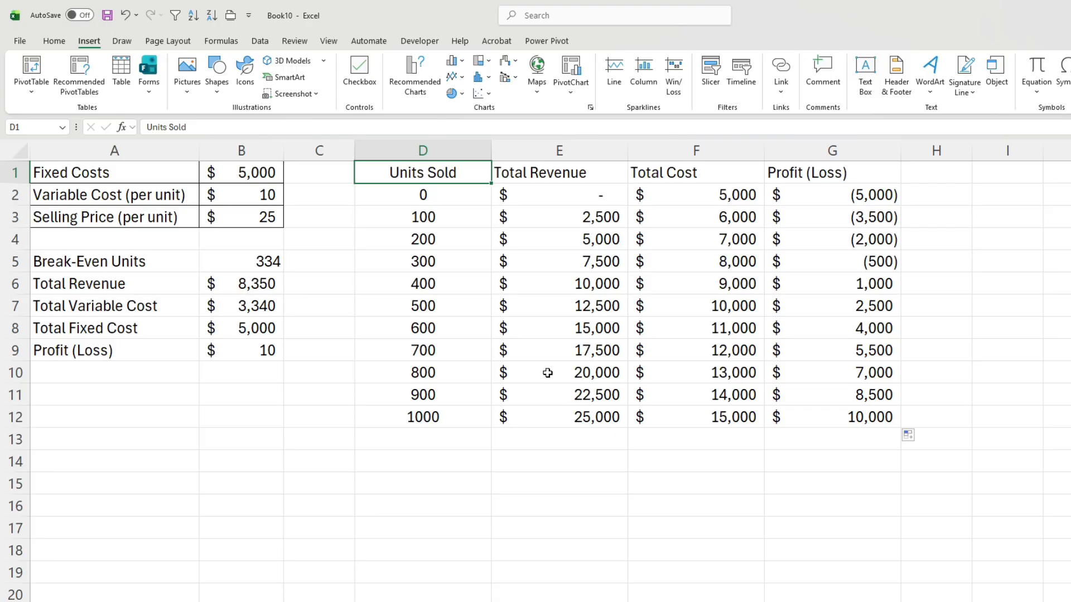
{"action": "left_click_drag", "start_coordinate": [560, 173], "coordinate": [693, 409]}
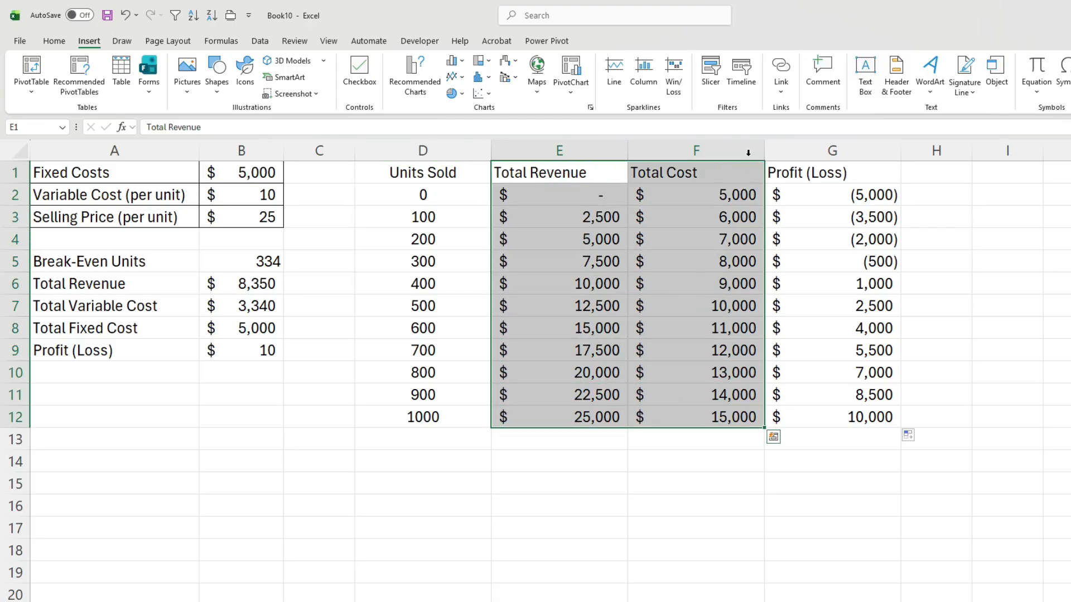
{"action": "left_click", "coordinate": [590, 108]}
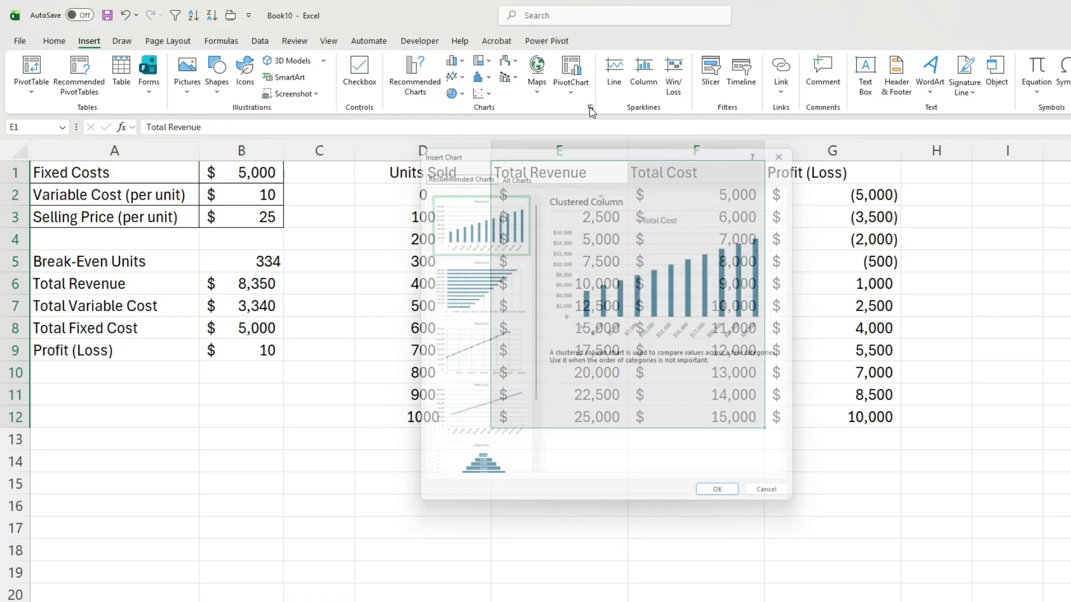
{"action": "left_click", "coordinate": [512, 170]}
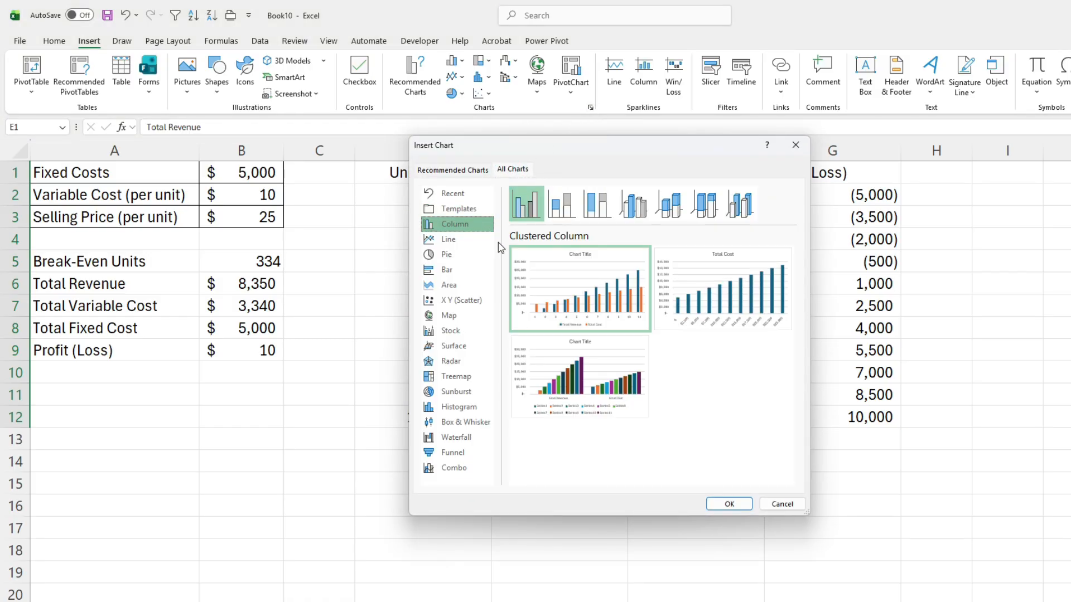
{"action": "left_click", "coordinate": [480, 239]}
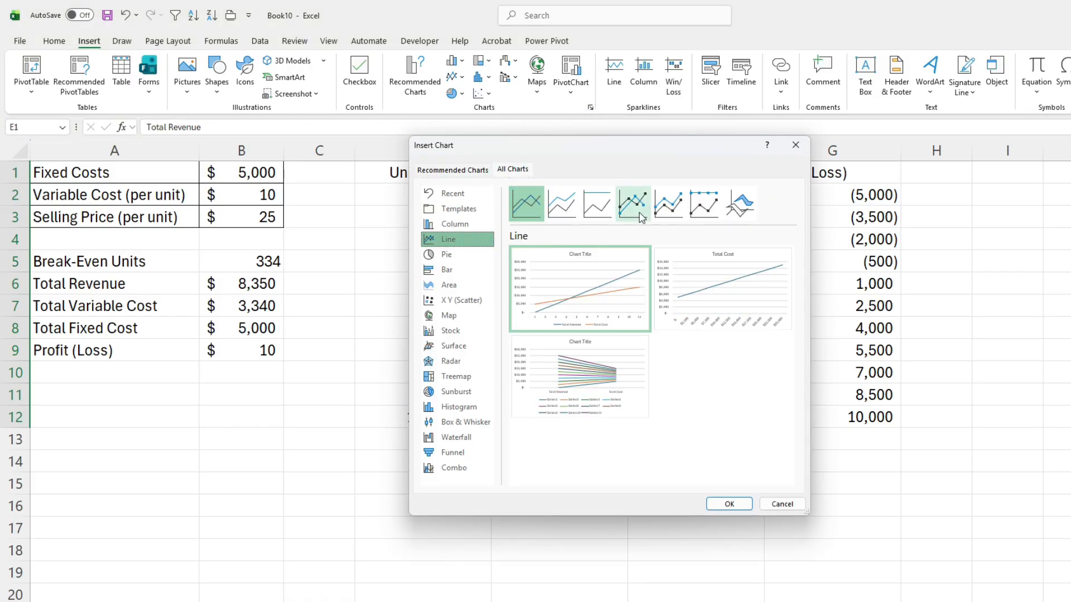
{"action": "left_click", "coordinate": [663, 205]}
{"action": "left_click", "coordinate": [644, 208]}
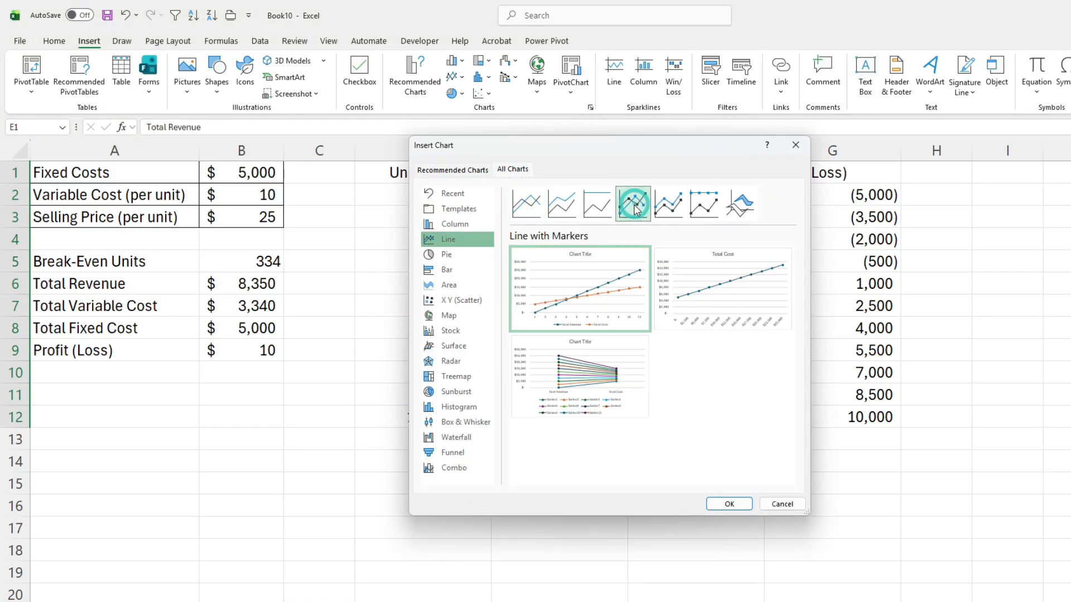
{"action": "left_click", "coordinate": [728, 504]}
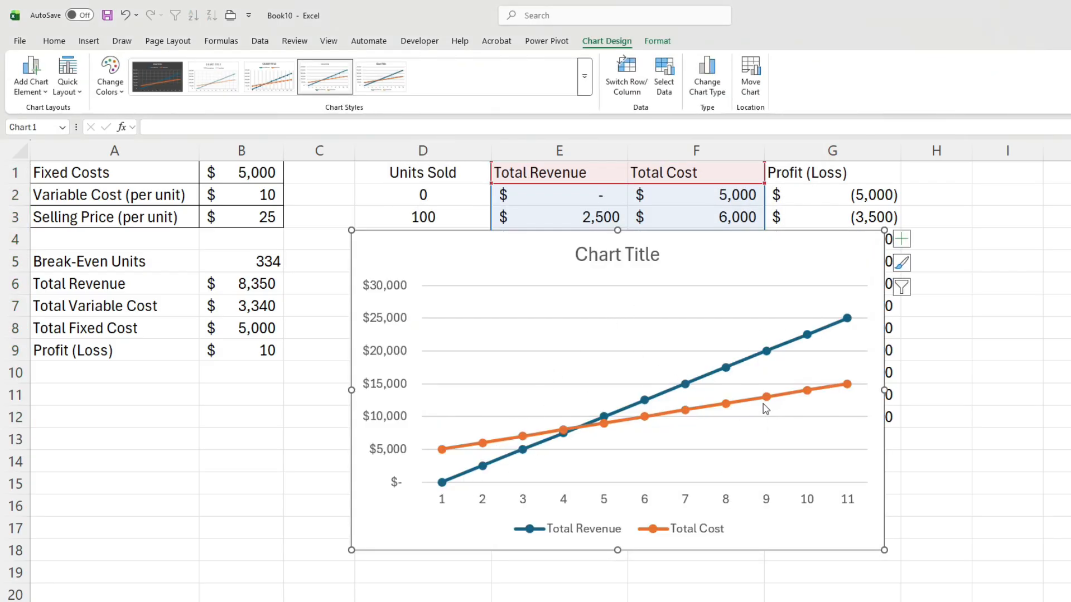
{"action": "mouse_move", "coordinate": [764, 407]}
{"action": "right_click", "coordinate": [633, 377]}
{"action": "left_click", "coordinate": [658, 455]}
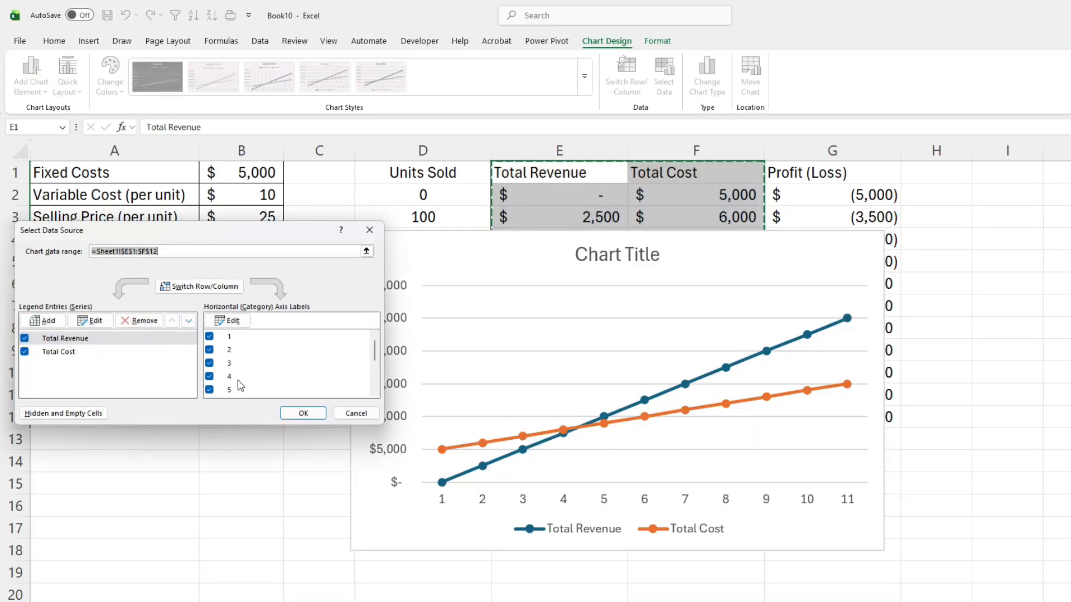
{"action": "left_click", "coordinate": [246, 321]}
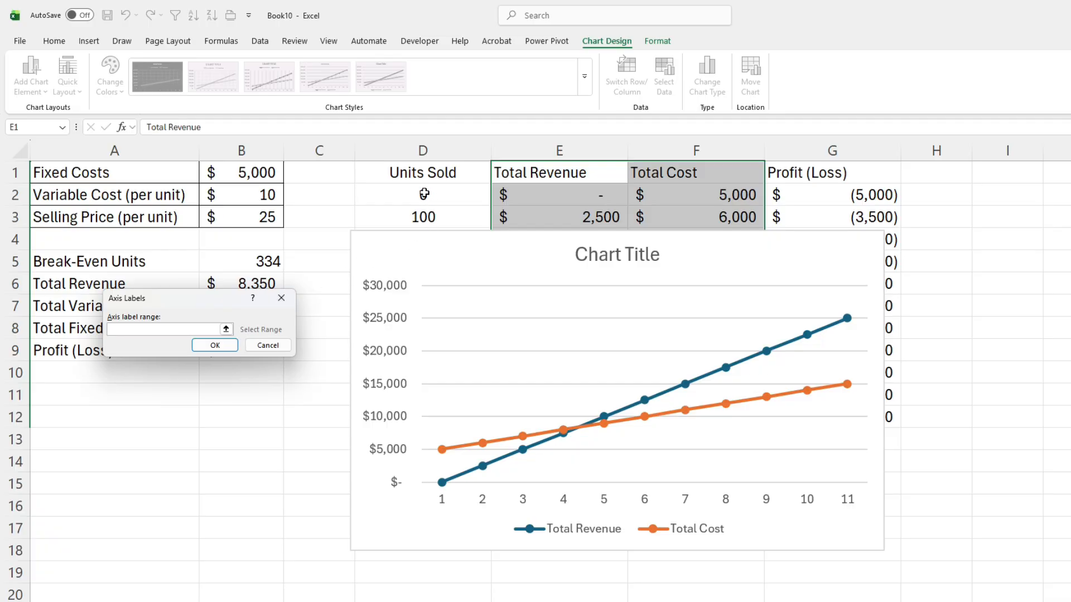
{"action": "left_click", "coordinate": [268, 345]}
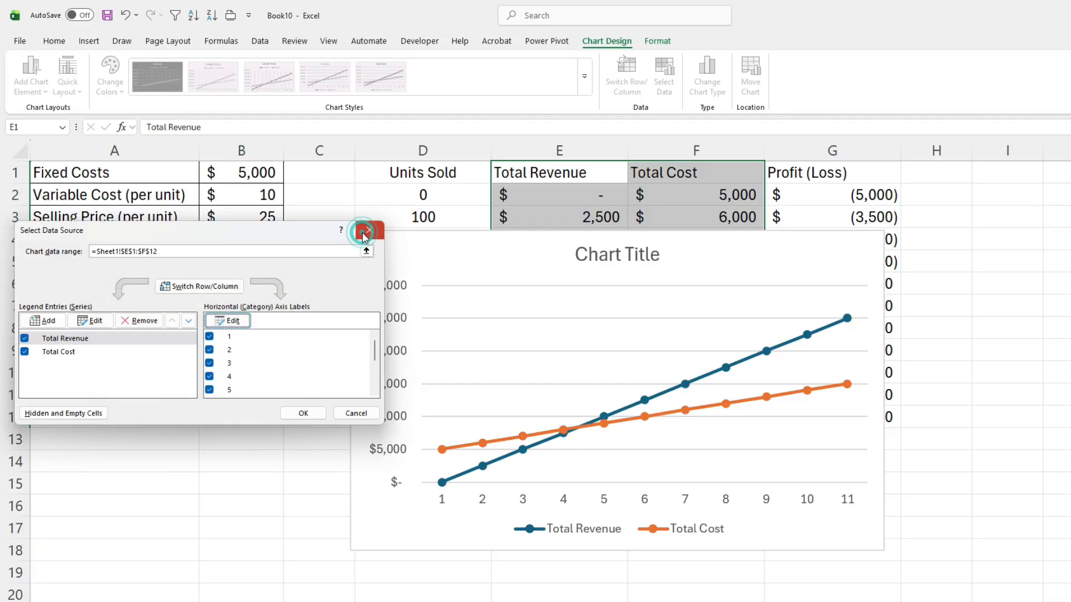
{"action": "left_click", "coordinate": [363, 235]}
Move the chart clear of the Units Sold column and set its horizontal axis labels to the unit quantities in D2:D12
{"action": "left_click_drag", "start_coordinate": [395, 234], "coordinate": [549, 226]}
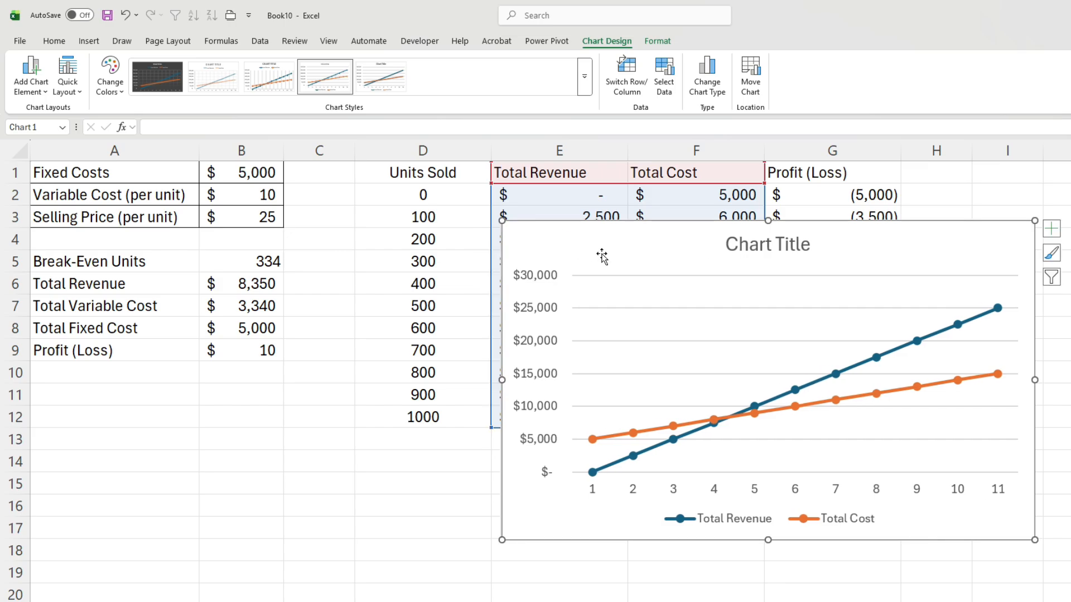
{"action": "right_click", "coordinate": [630, 299]}
{"action": "left_click", "coordinate": [681, 383]}
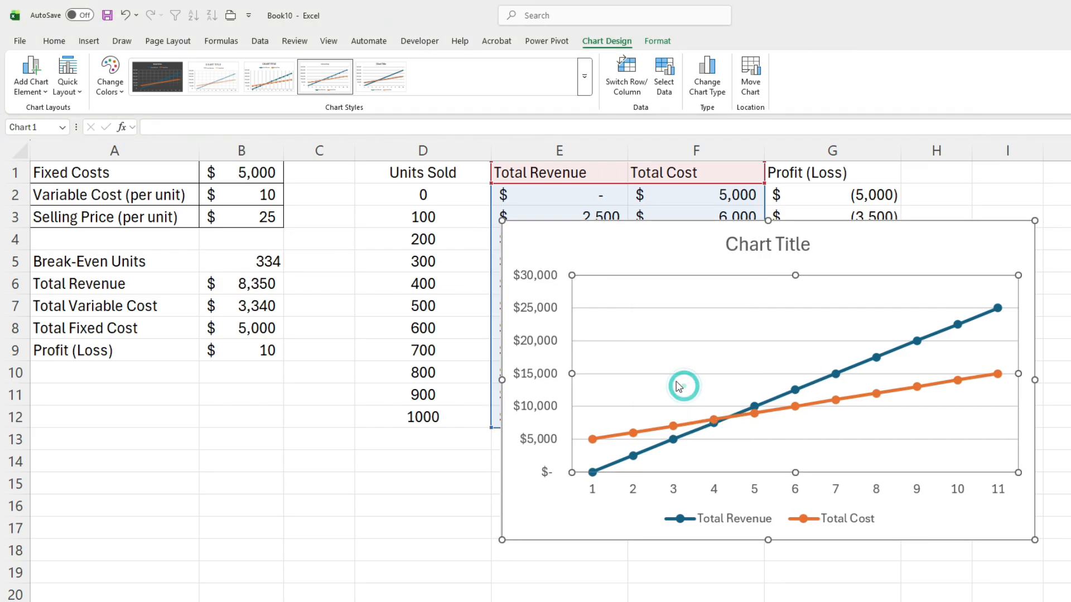
{"action": "left_click", "coordinate": [228, 321]}
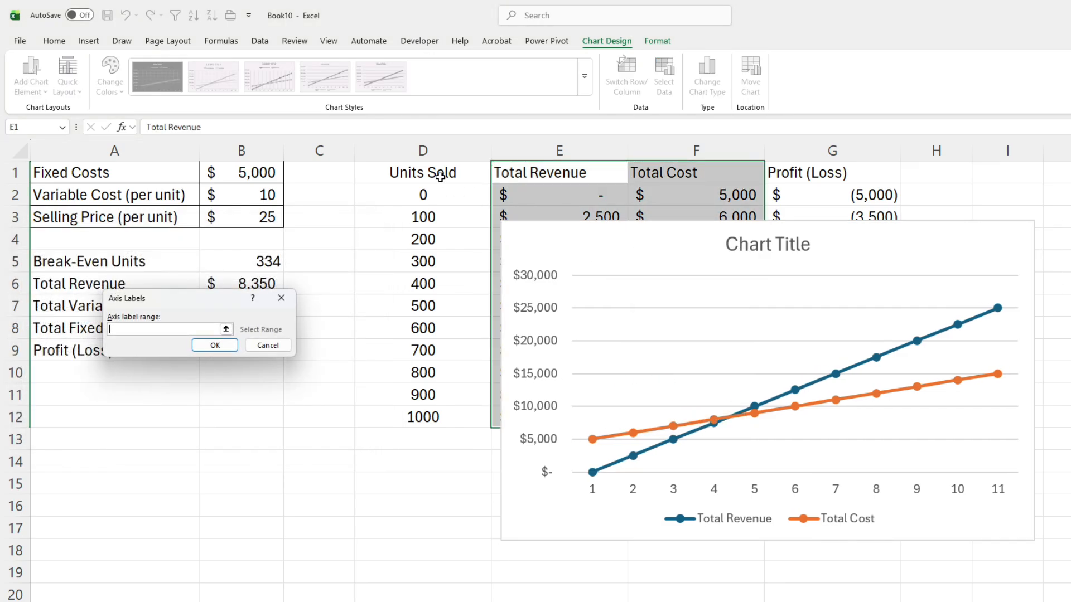
{"action": "left_click_drag", "start_coordinate": [437, 191], "coordinate": [431, 419]}
{"action": "key", "text": "Return"}
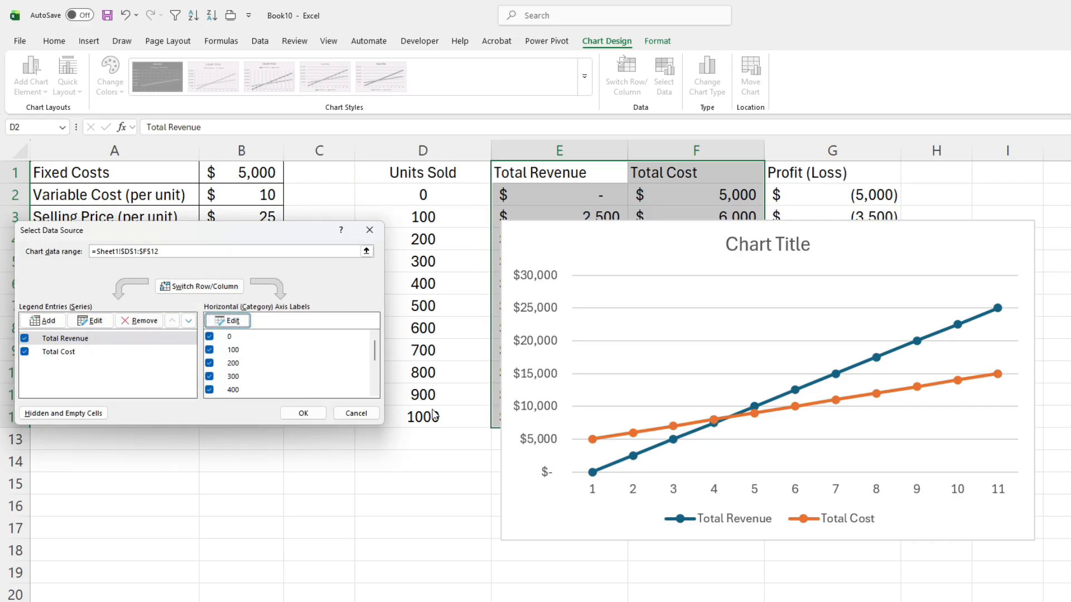
{"action": "left_click", "coordinate": [86, 353]}
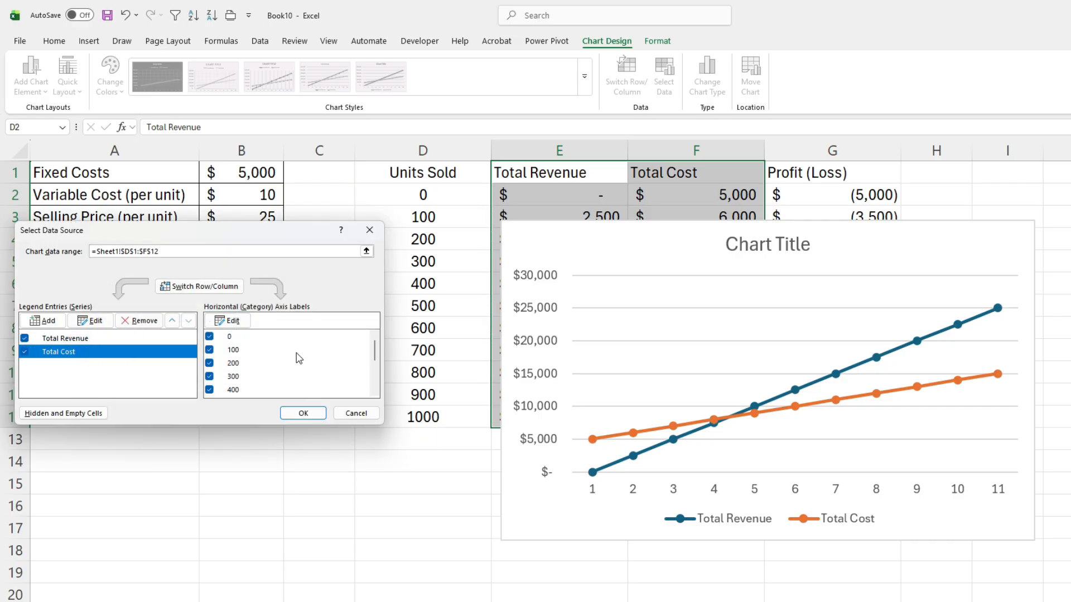
{"action": "left_click", "coordinate": [303, 413]}
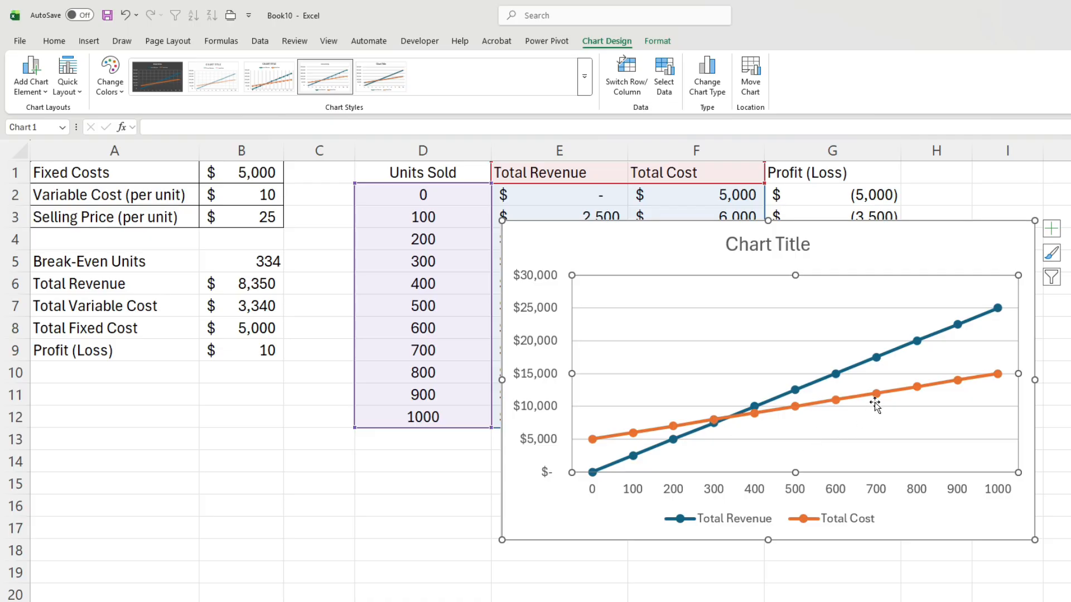
Move the line chart below the units sold table so that all table columns are uncovered, and deselect it
{"action": "left_click", "coordinate": [907, 250]}
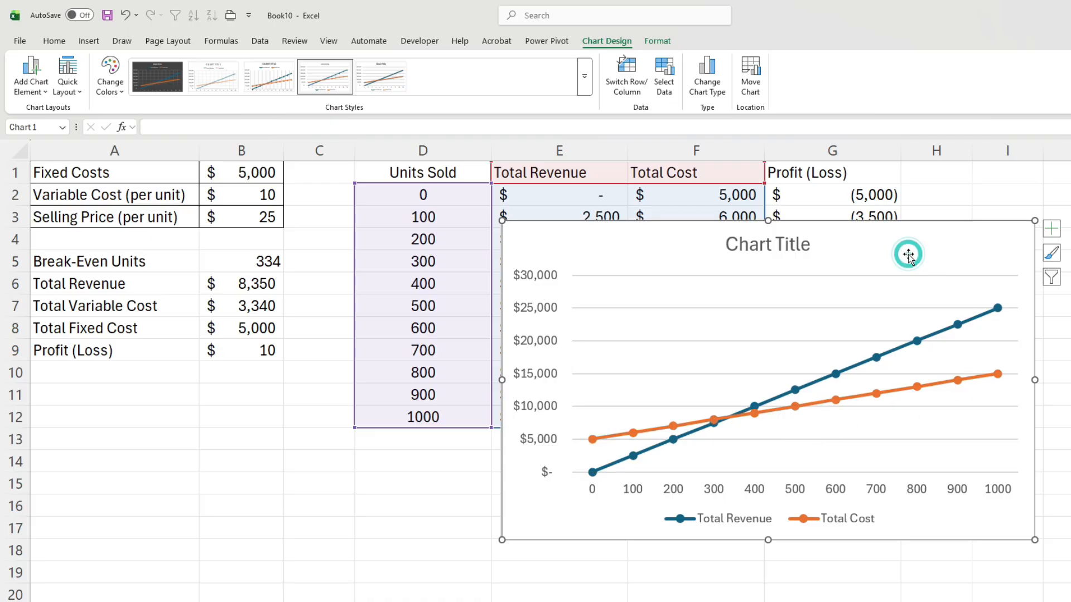
{"action": "left_click_drag", "start_coordinate": [905, 243], "coordinate": [970, 226]}
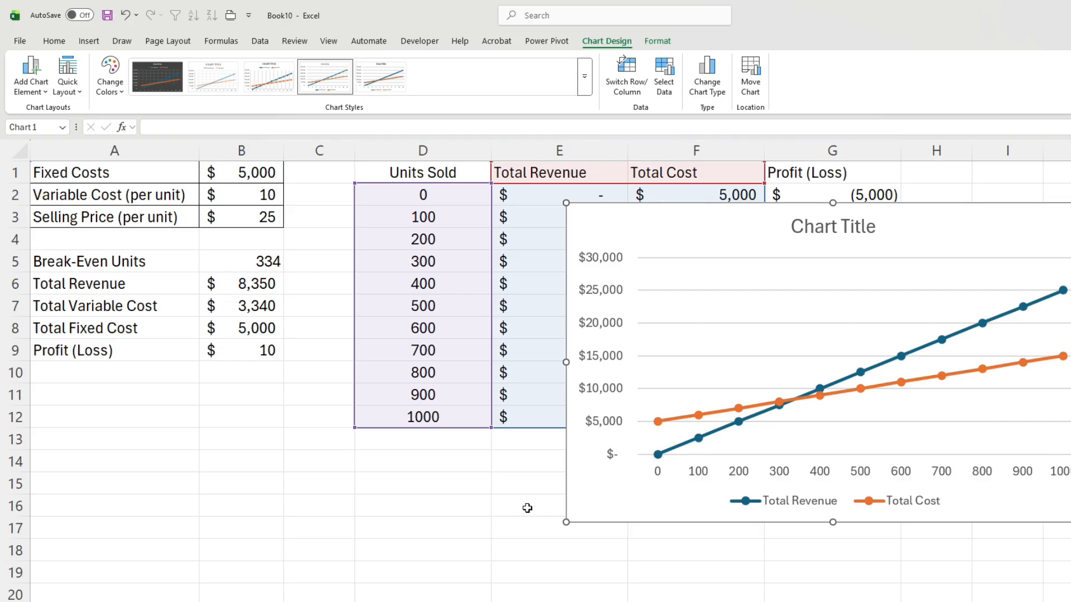
{"action": "left_click_drag", "start_coordinate": [627, 227], "coordinate": [415, 455]}
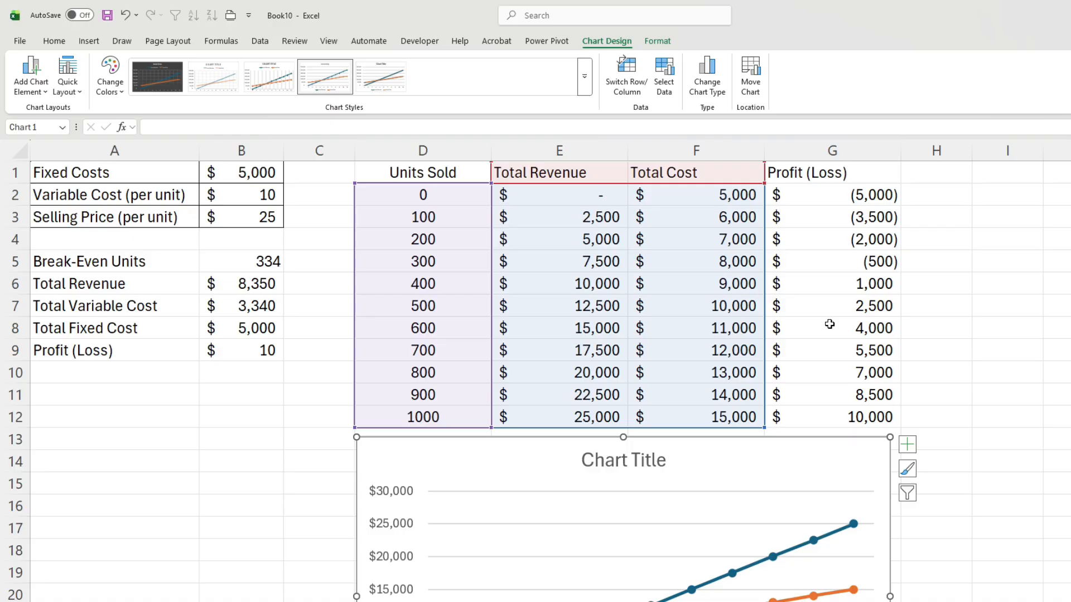
{"action": "key", "text": "Escape"}
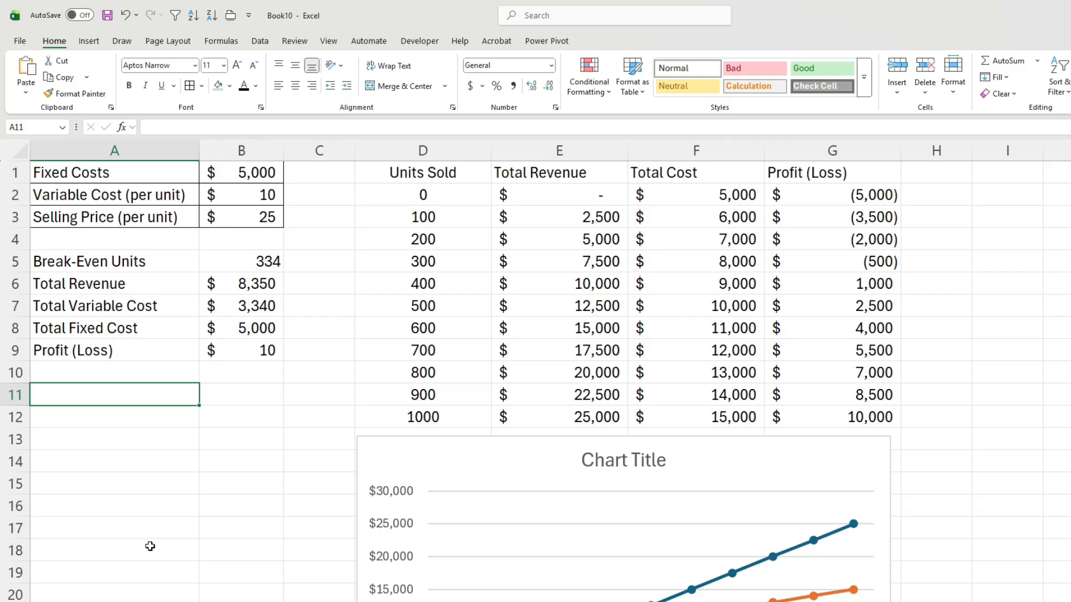
Label A11 Units Produced and A12 Calculated Profit, and enter 0 as the units produced in B11
{"action": "type", "text": "Units Prod"}
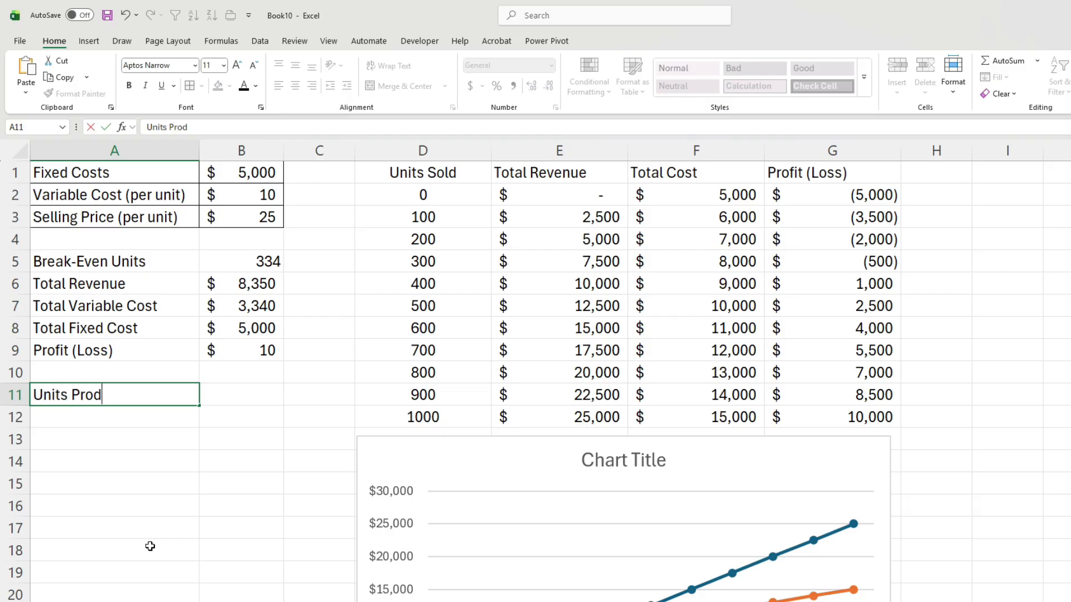
{"action": "type", "text": "uced"}
{"action": "key", "text": "Return"}
{"action": "type", "text": "Ca"}
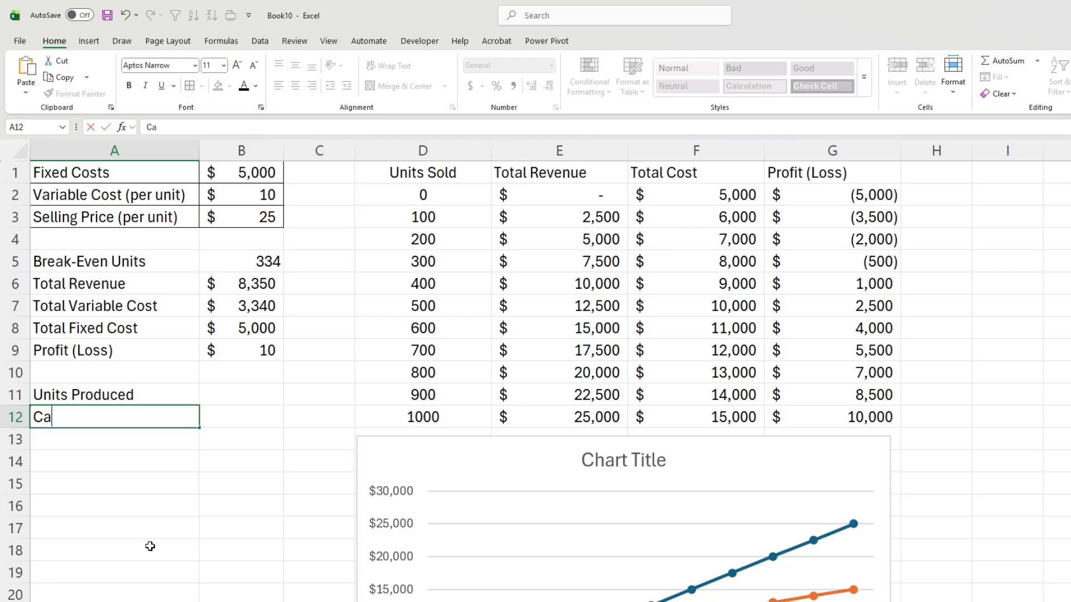
{"action": "type", "text": "lculated Profit"}
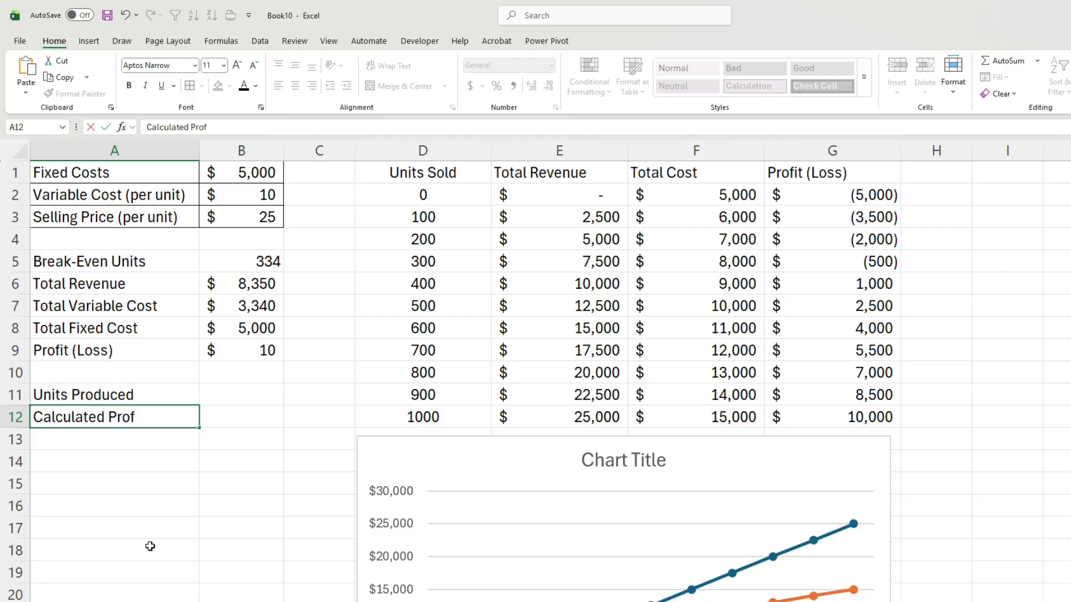
{"action": "key", "text": "Tab"}
{"action": "key", "text": "Up"}
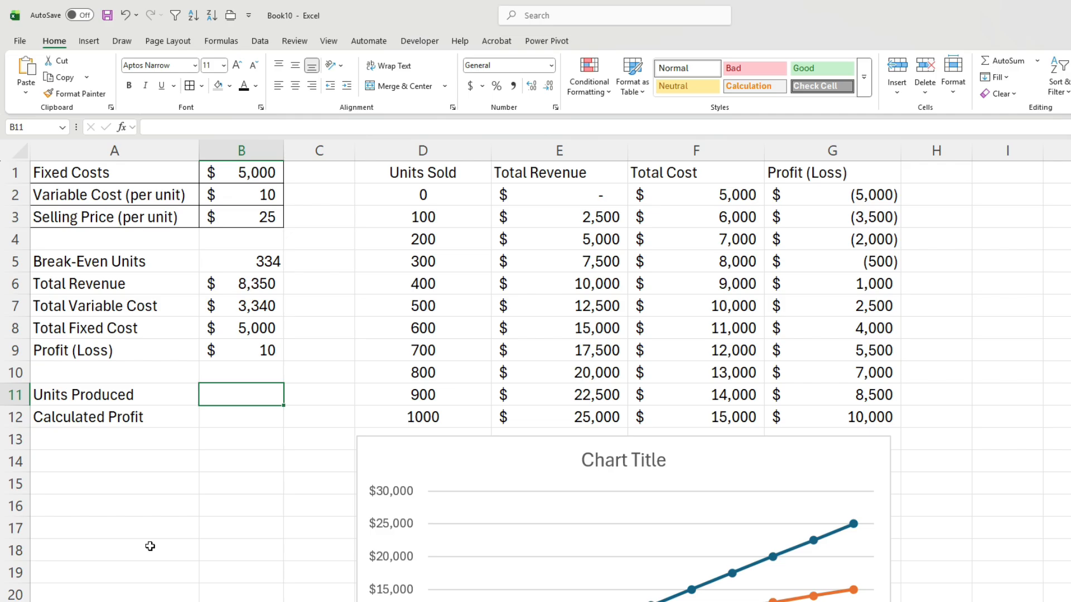
{"action": "type", "text": "0"}
{"action": "key", "text": "Return"}
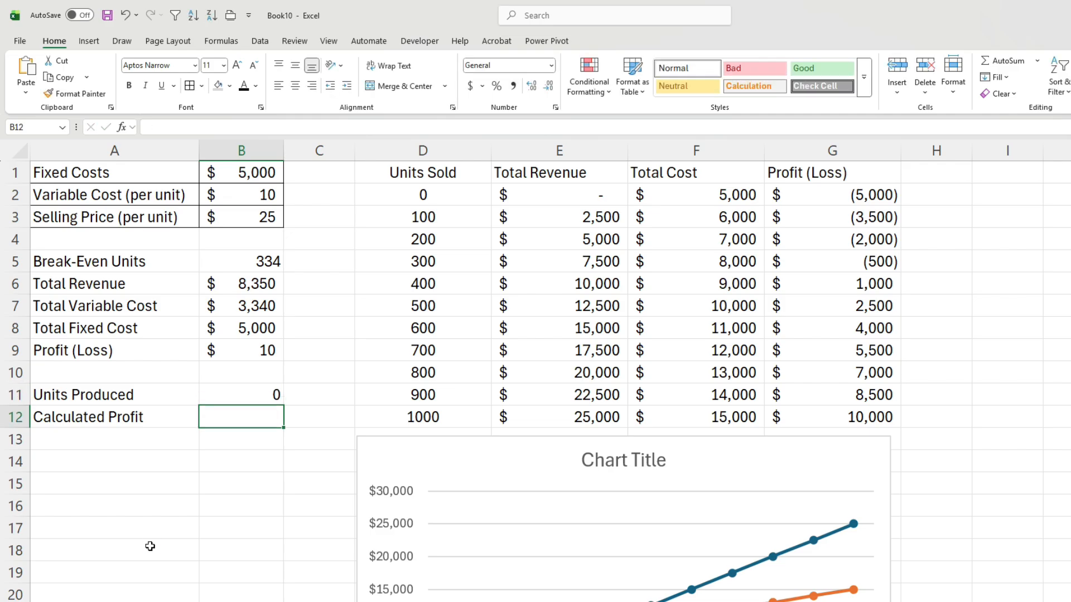
Enter the Calculated Profit formula =(sellingprice-variablecost)*B11-fixedcost in B12
{"action": "type", "text": "="}
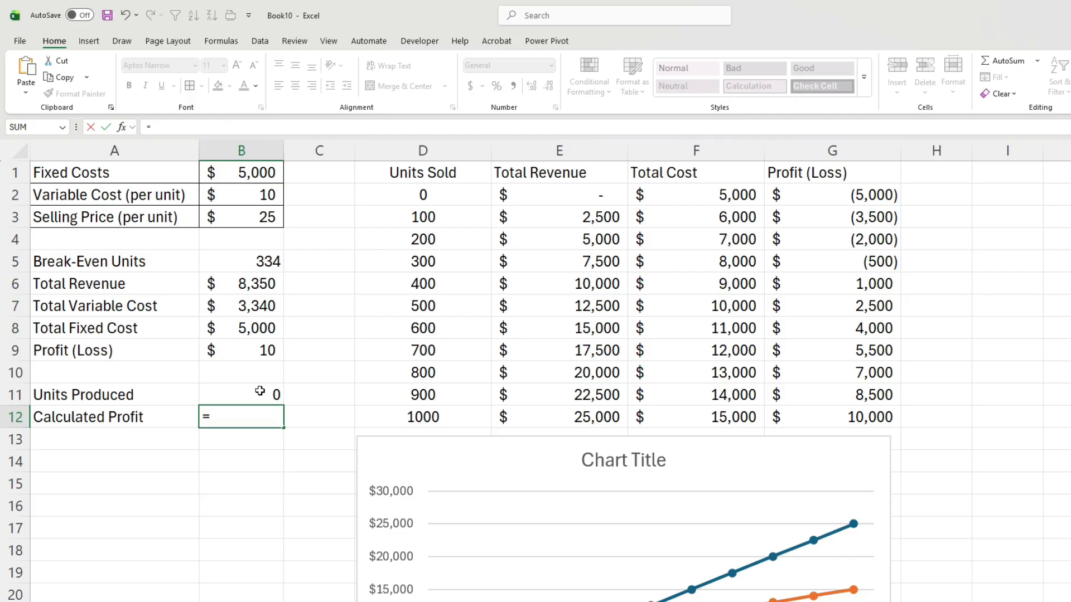
{"action": "type", "text": "("}
{"action": "left_click", "coordinate": [267, 217]}
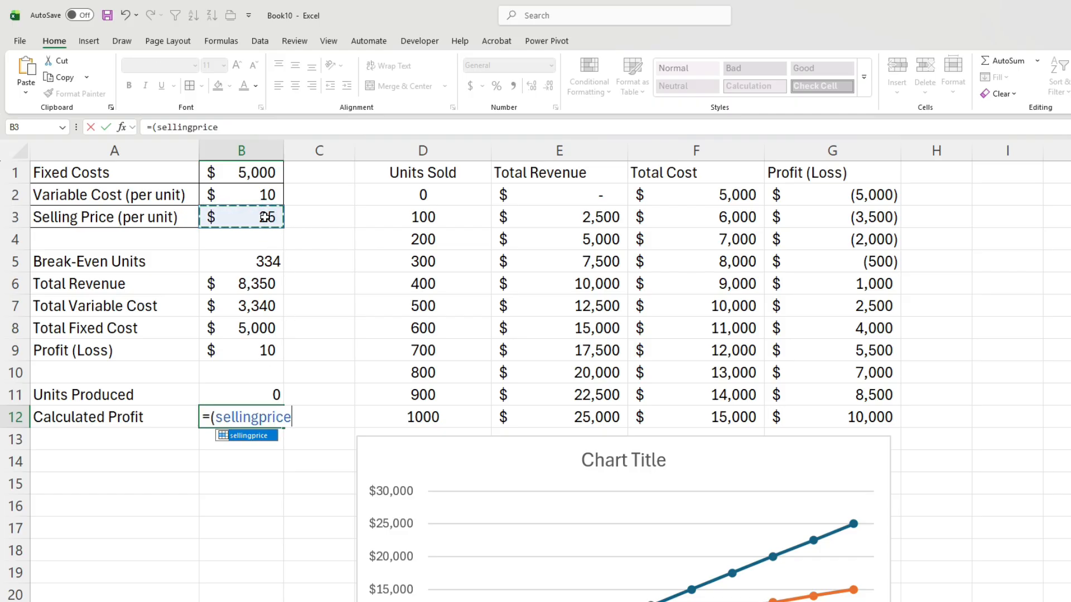
{"action": "type", "text": "-"}
{"action": "left_click", "coordinate": [276, 198]}
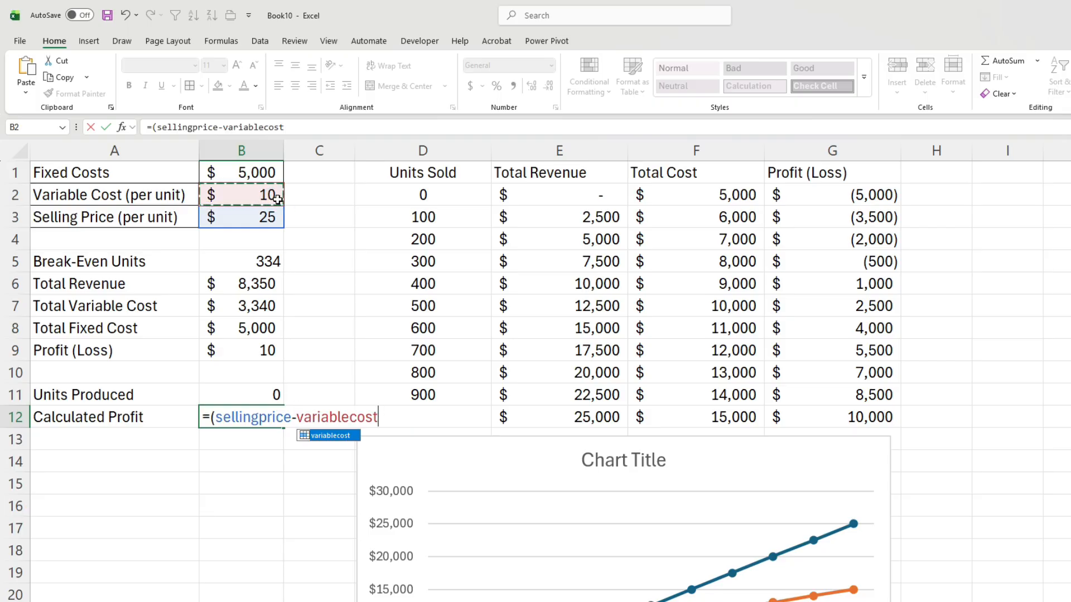
{"action": "type", "text": ")*"}
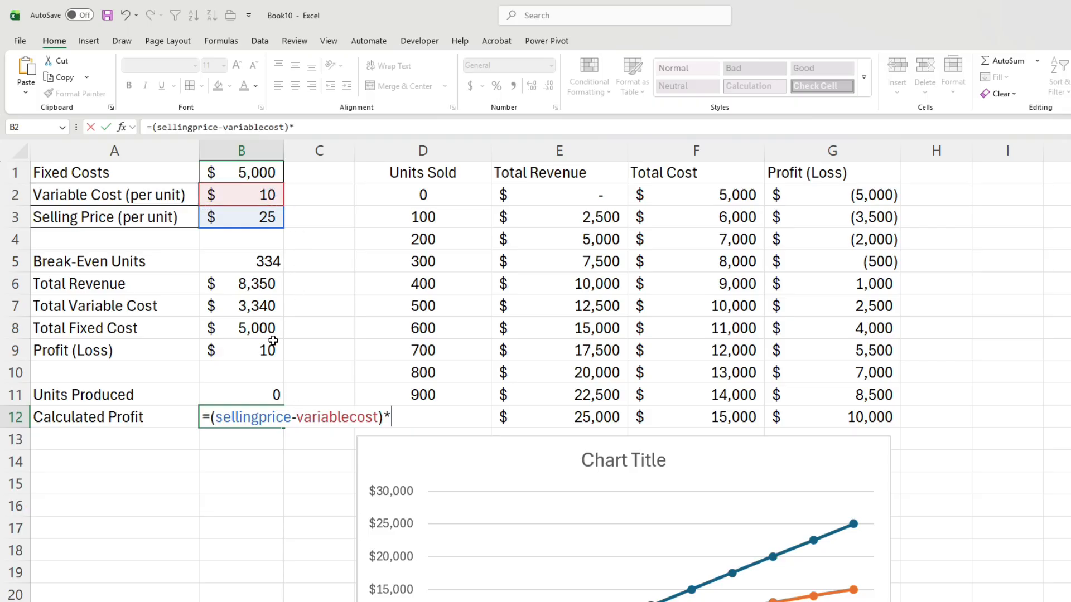
{"action": "left_click", "coordinate": [257, 395]}
{"action": "type", "text": "-"}
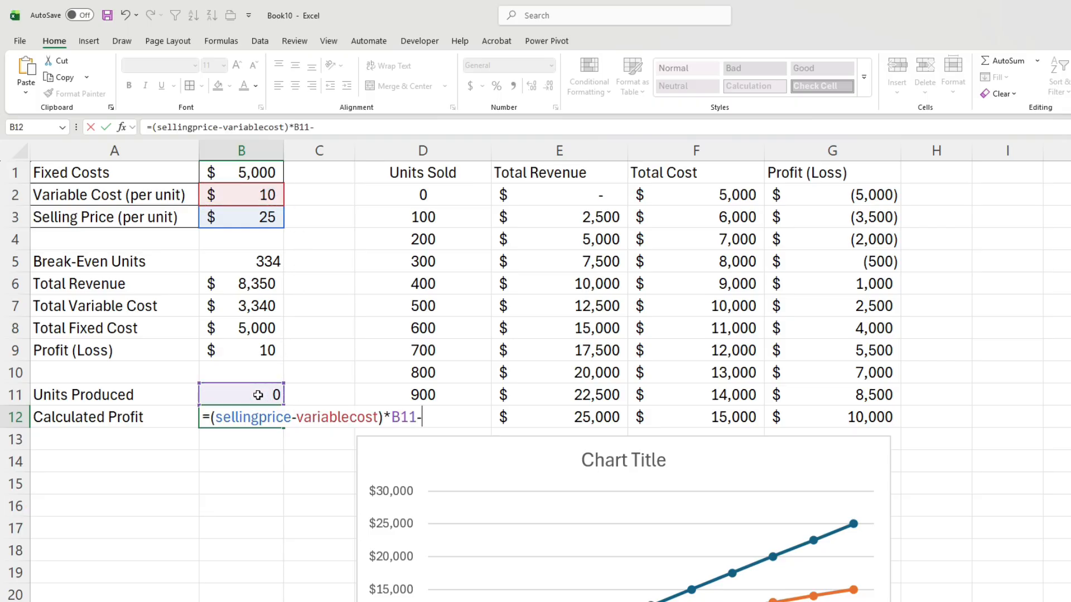
{"action": "left_click", "coordinate": [264, 166]}
{"action": "key", "text": "Return"}
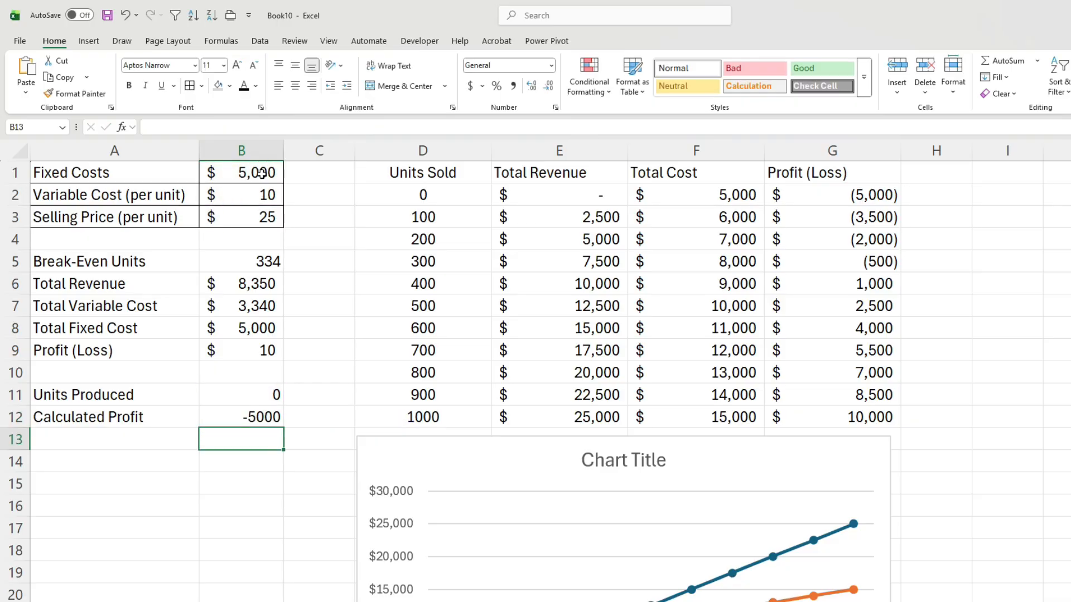
Format the calculated profit in B12 as a dollar accounting value without decimals
{"action": "key", "text": "Up"}
{"action": "left_click", "coordinate": [476, 86]}
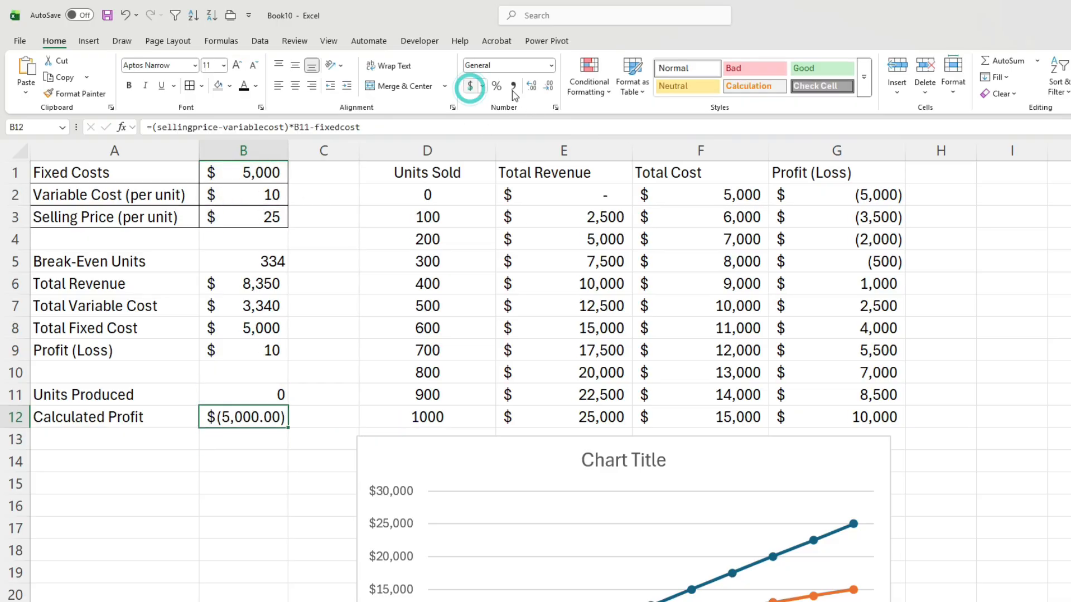
{"action": "left_click", "coordinate": [548, 86]}
{"action": "left_click", "coordinate": [548, 86]}
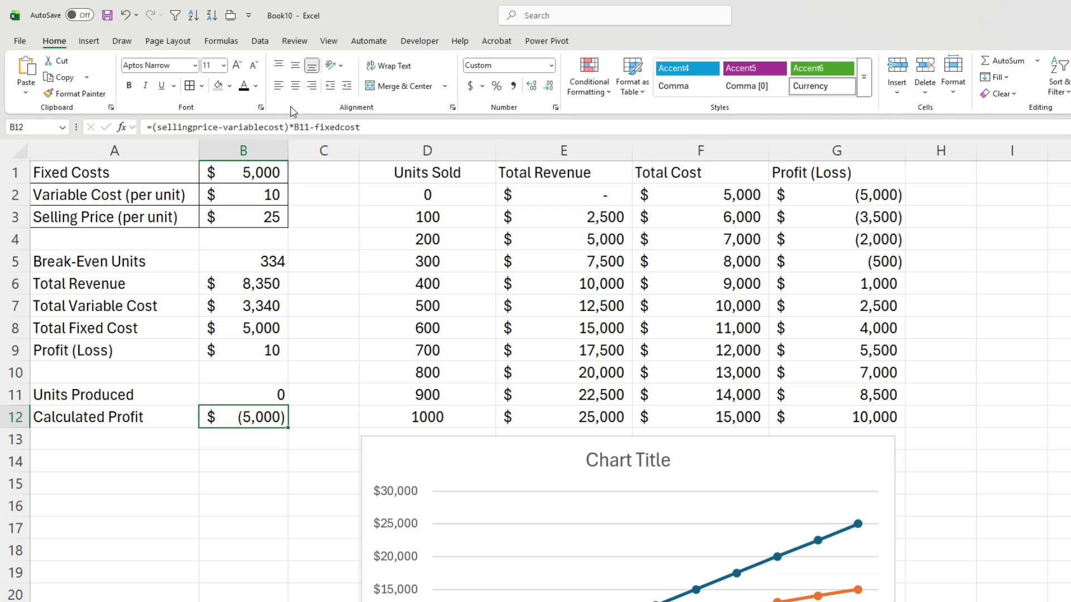
Run Goal Seek to set the calculated profit in B12 to 2000 by changing the units produced in B11, and keep the solution
{"action": "left_click", "coordinate": [260, 43]}
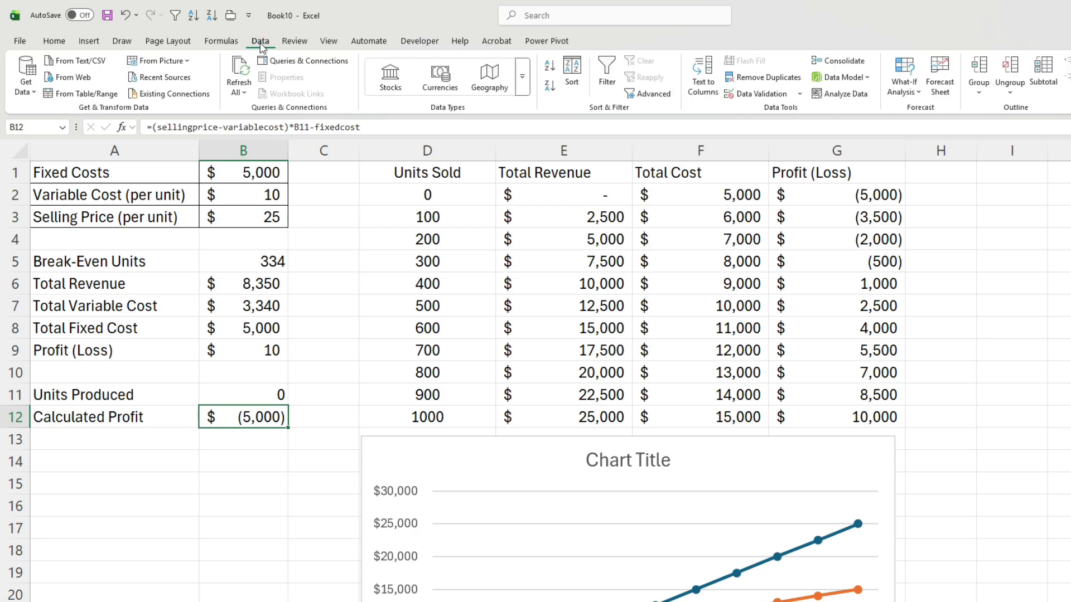
{"action": "left_click", "coordinate": [904, 89]}
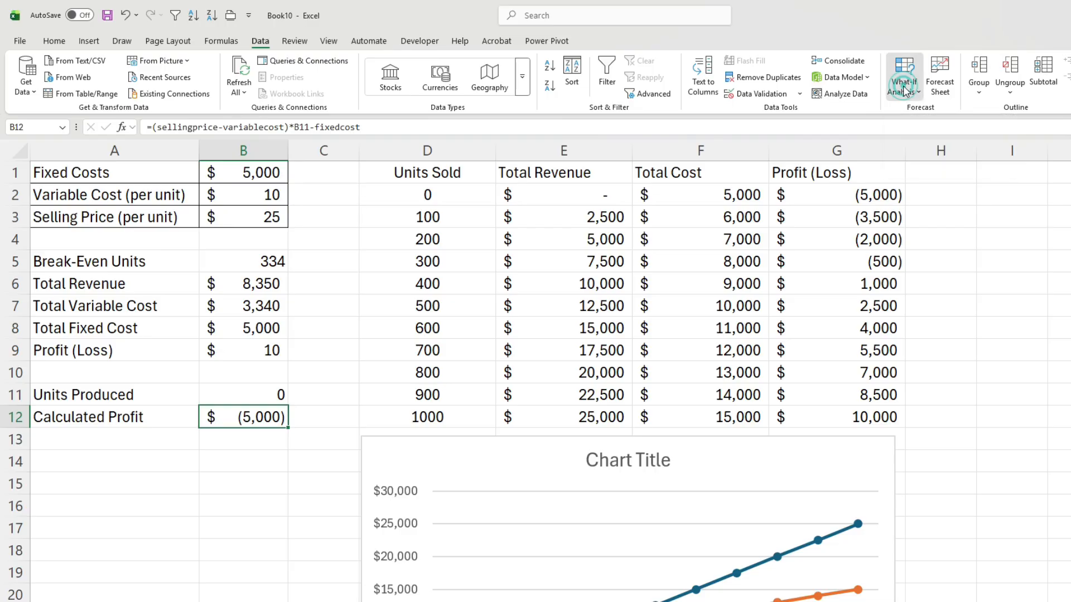
{"action": "left_click", "coordinate": [935, 131]}
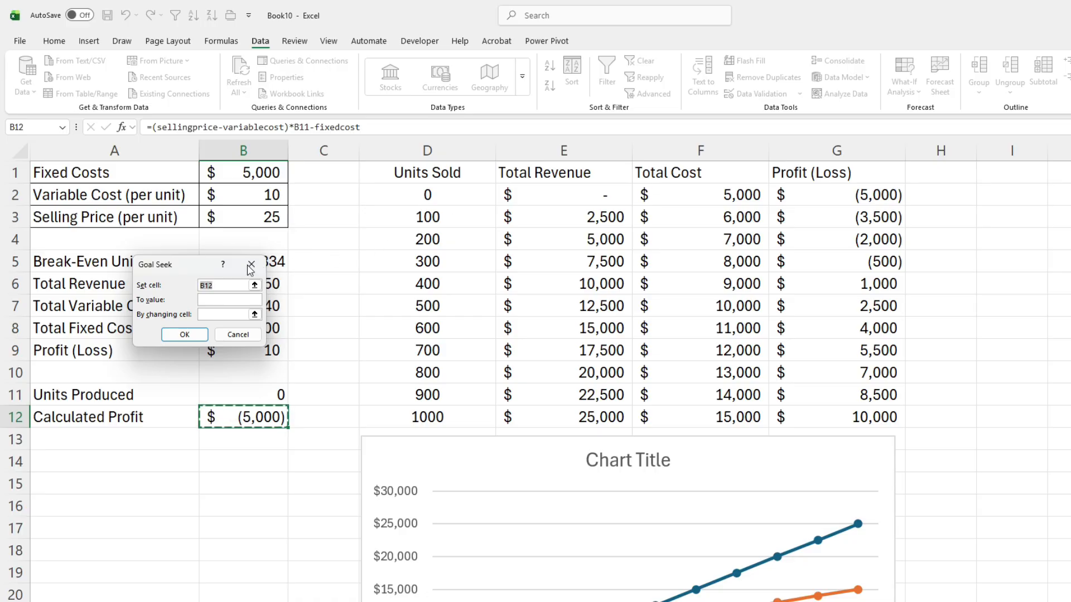
{"action": "left_click_drag", "start_coordinate": [201, 267], "coordinate": [368, 269]}
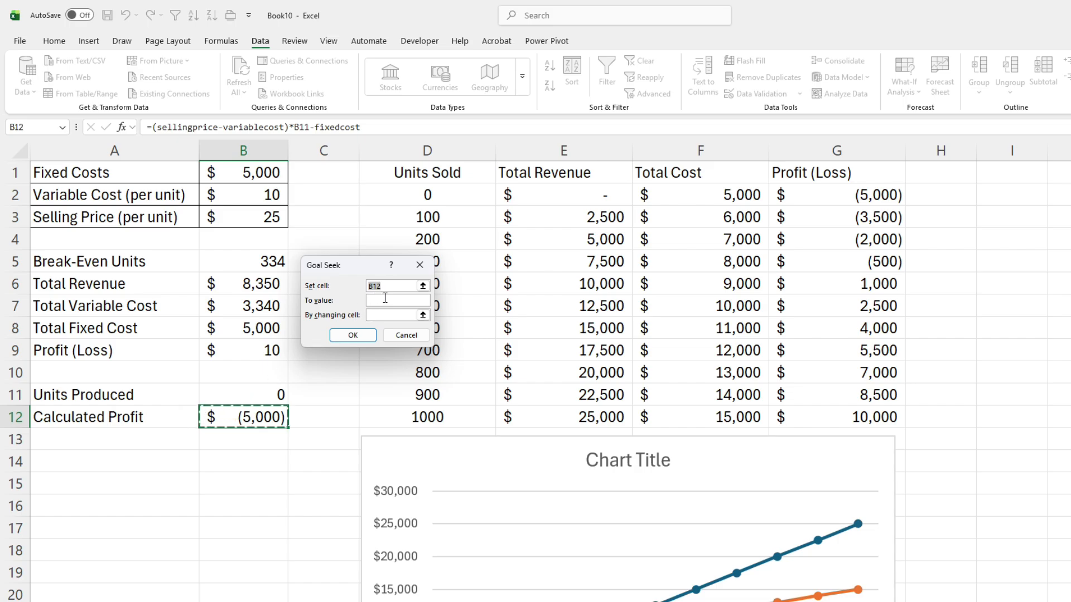
{"action": "left_click", "coordinate": [385, 298]}
{"action": "type", "text": "2000"}
{"action": "left_click", "coordinate": [423, 316]}
{"action": "left_click", "coordinate": [281, 396]}
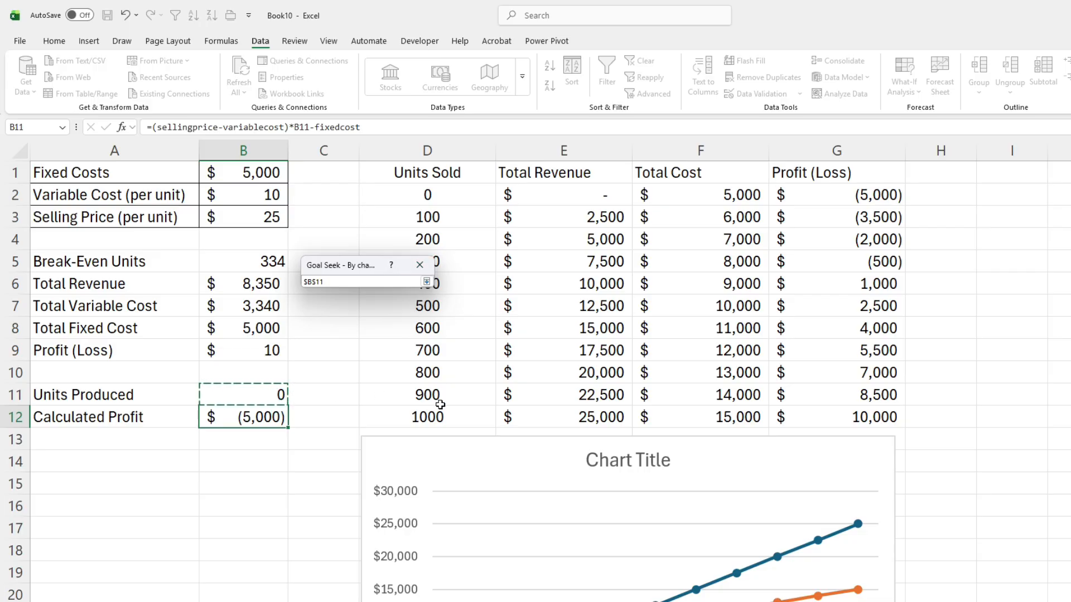
{"action": "key", "text": "Return"}
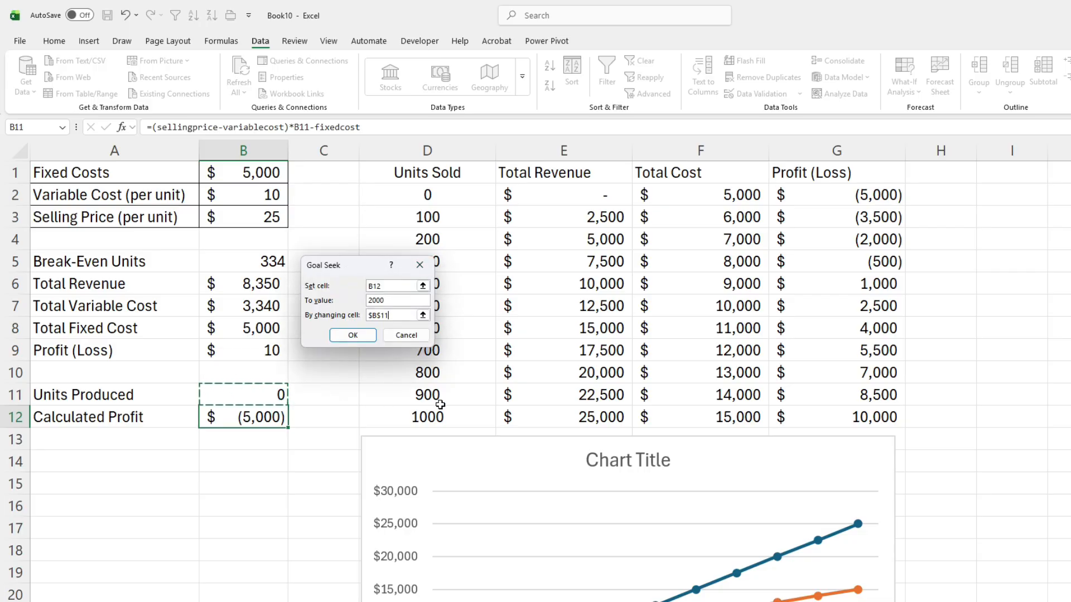
{"action": "left_click", "coordinate": [362, 338]}
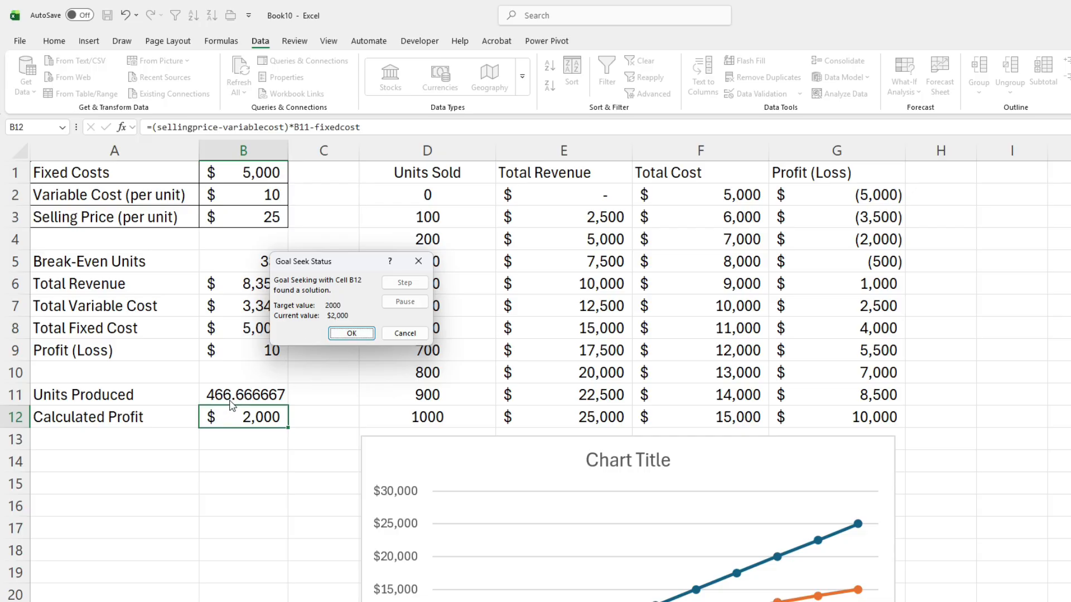
{"action": "left_click", "coordinate": [372, 335]}
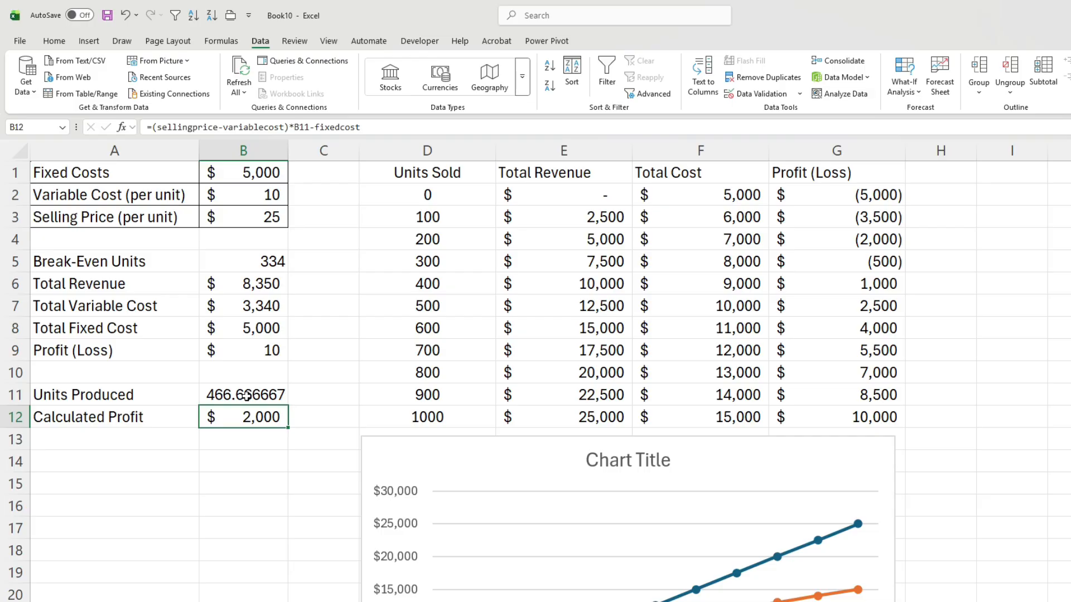
Select the line chart below the units sold table
{"action": "left_click", "coordinate": [377, 444]}
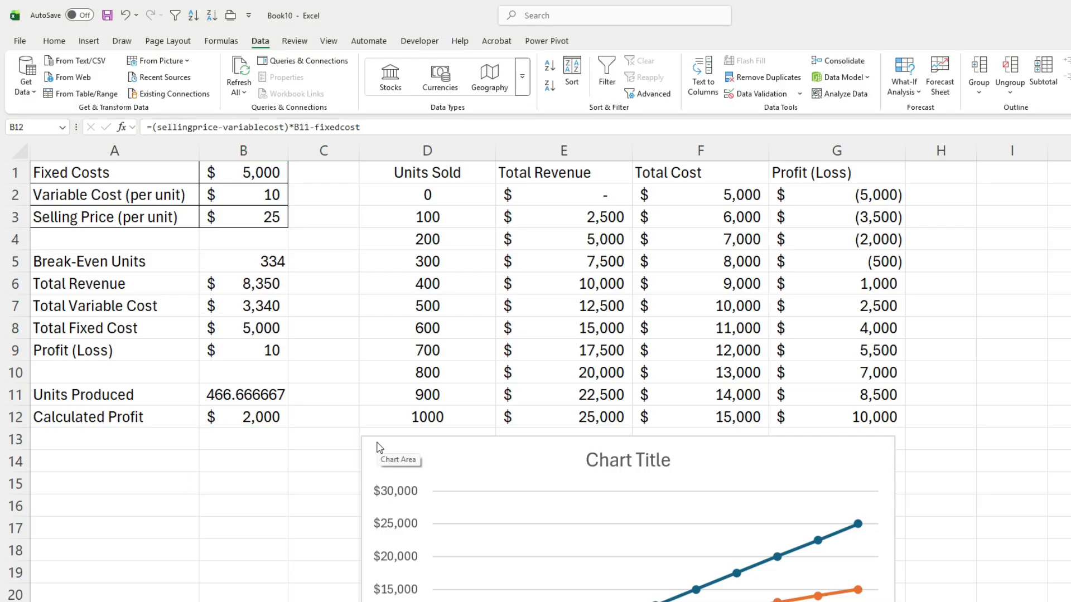